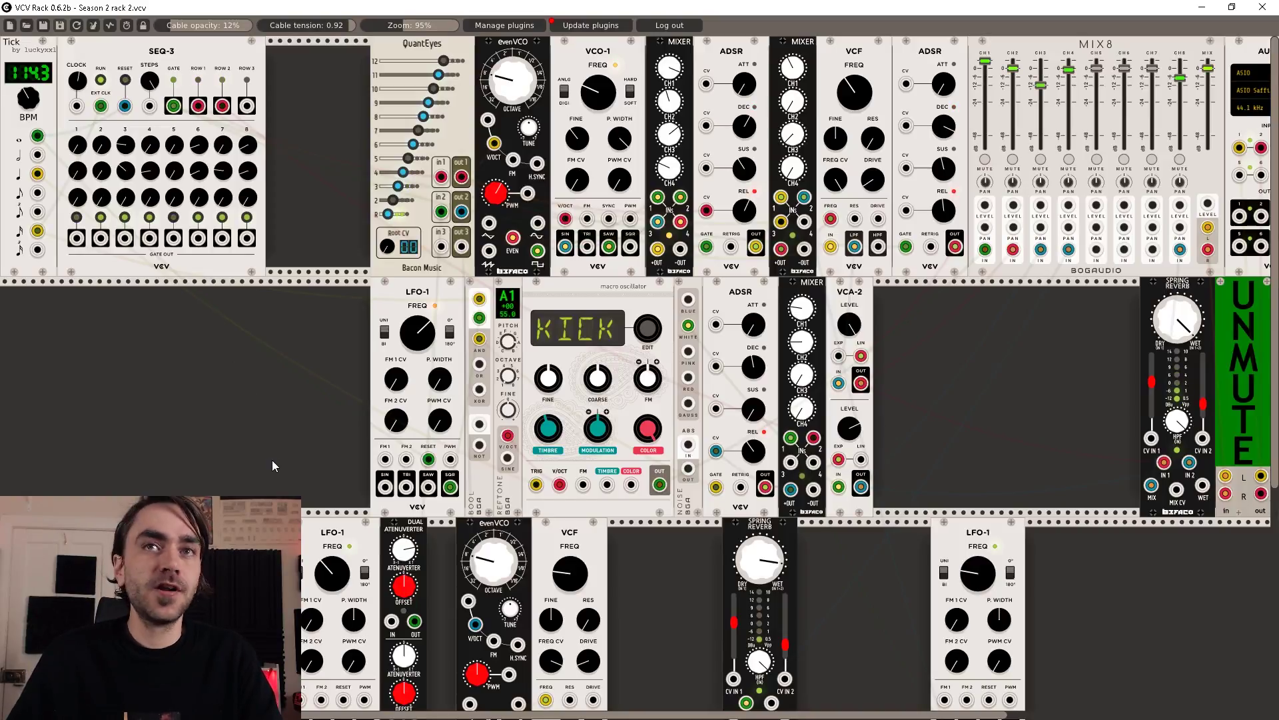
Add a Fundamental SEQ-3 sequencer module to the start of the second row of the rack
right_click(95, 330)
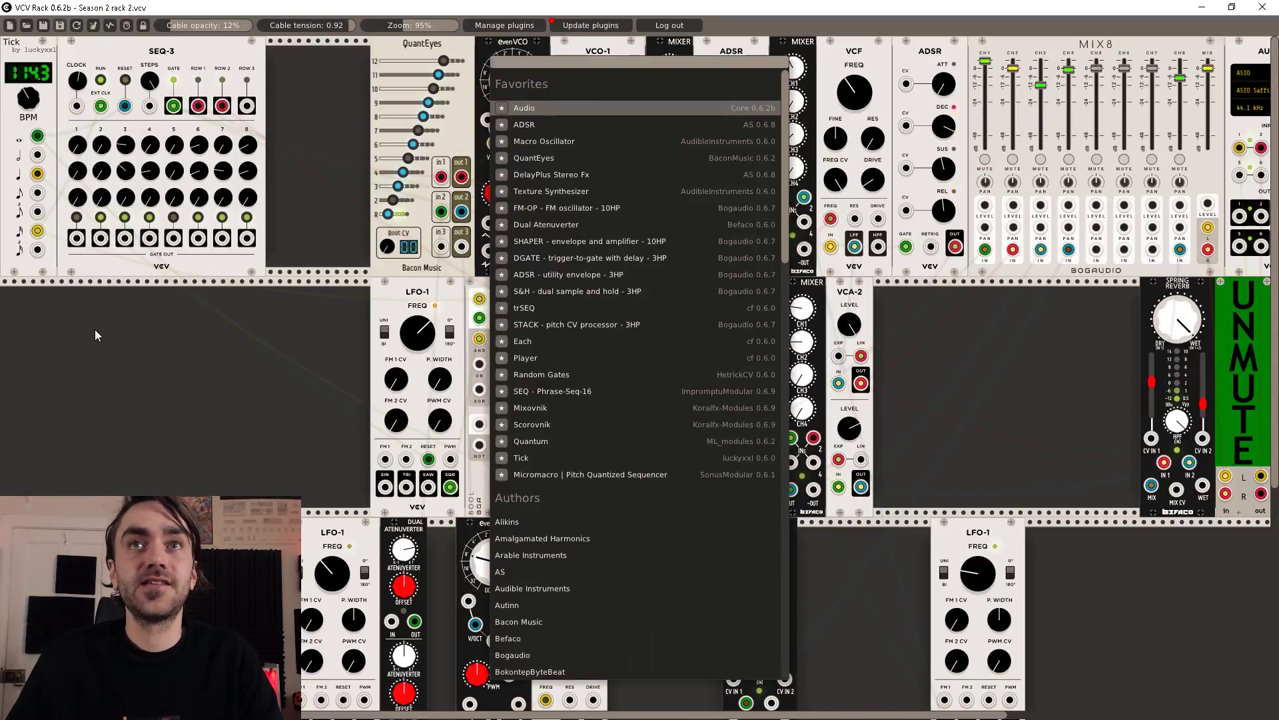
text(seq)
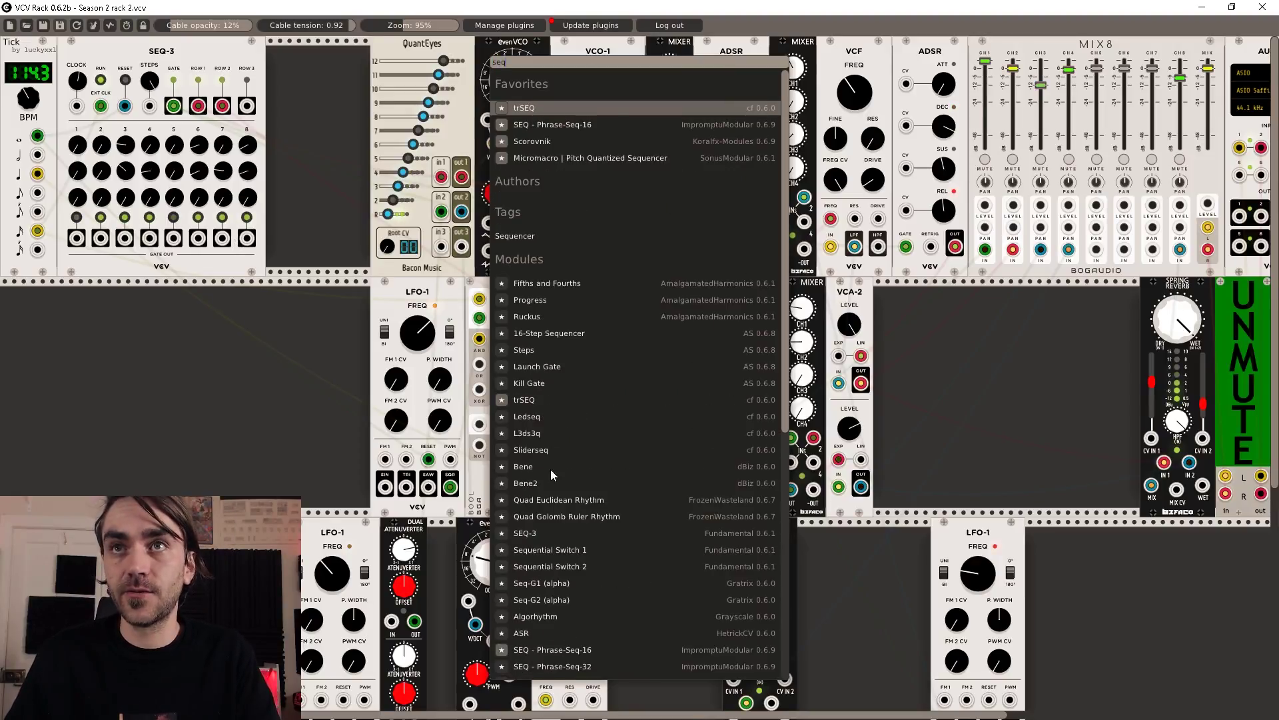
click(572, 532)
scroll(333, 366, down, 2)
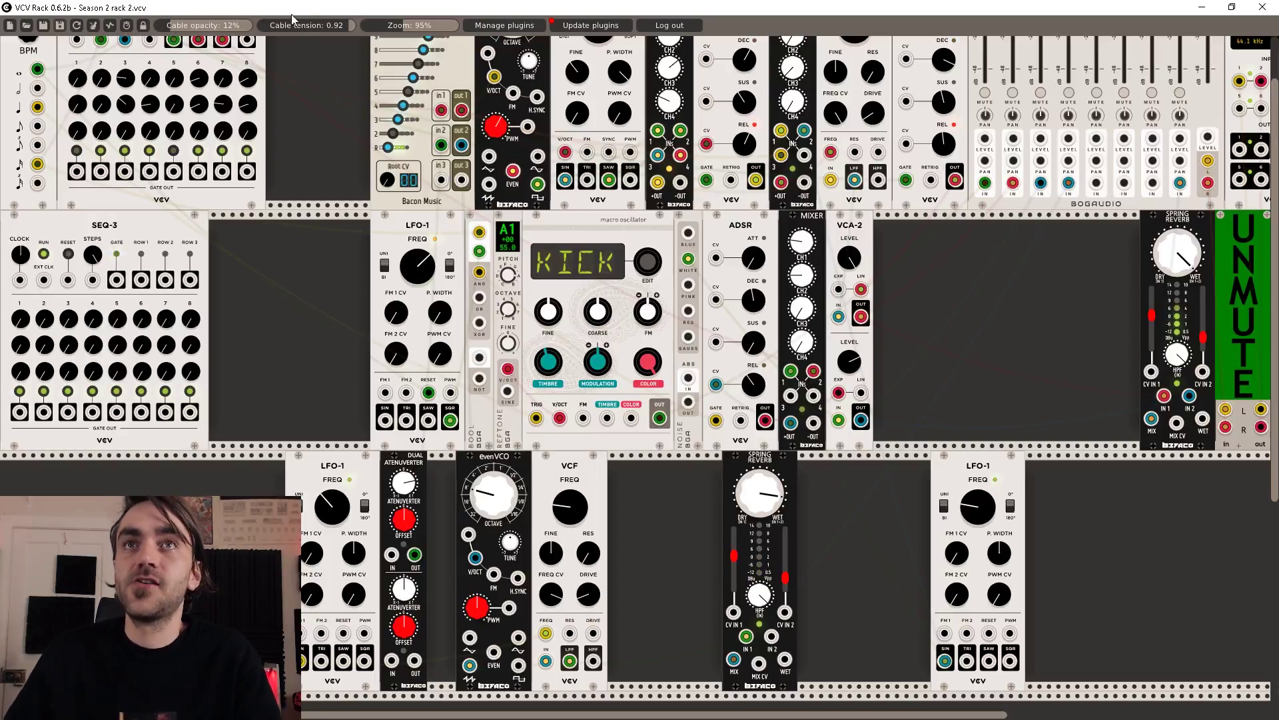
scroll(322, 160, up, 2)
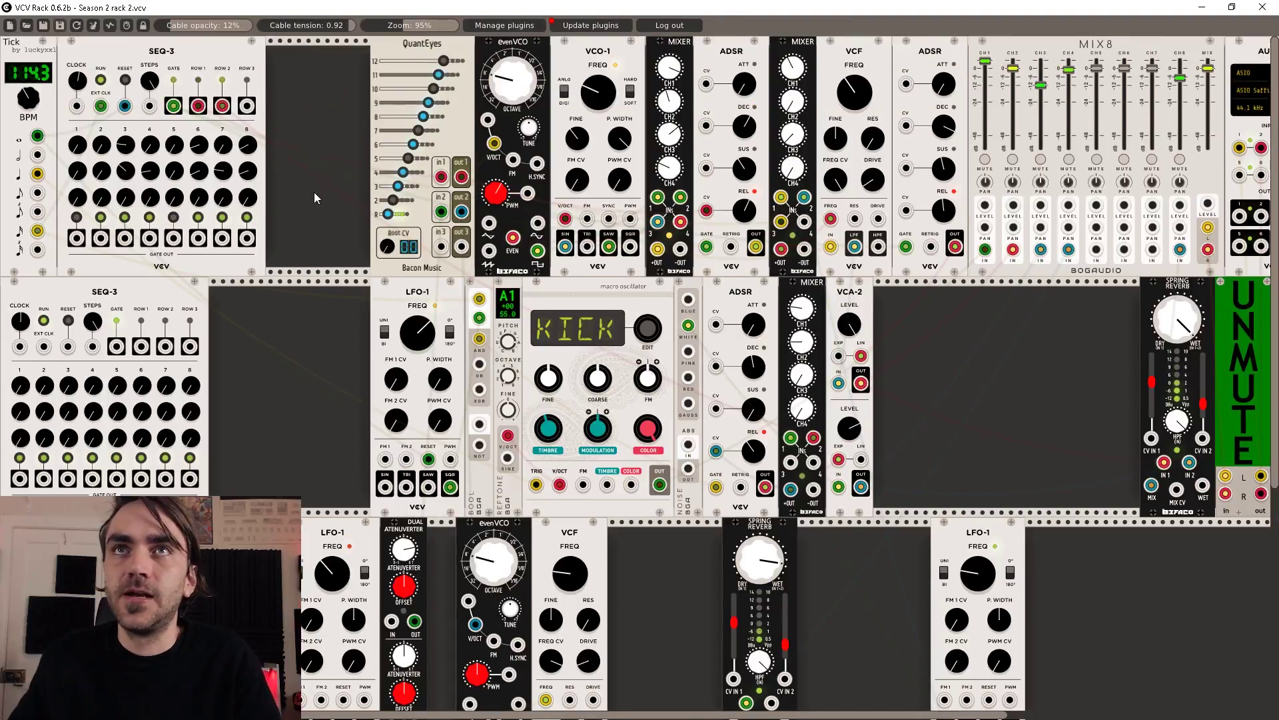
Add a Befaco Mixer module in the top row's gap directly beside the first SEQ-3
right_click(298, 82)
text(mixer)
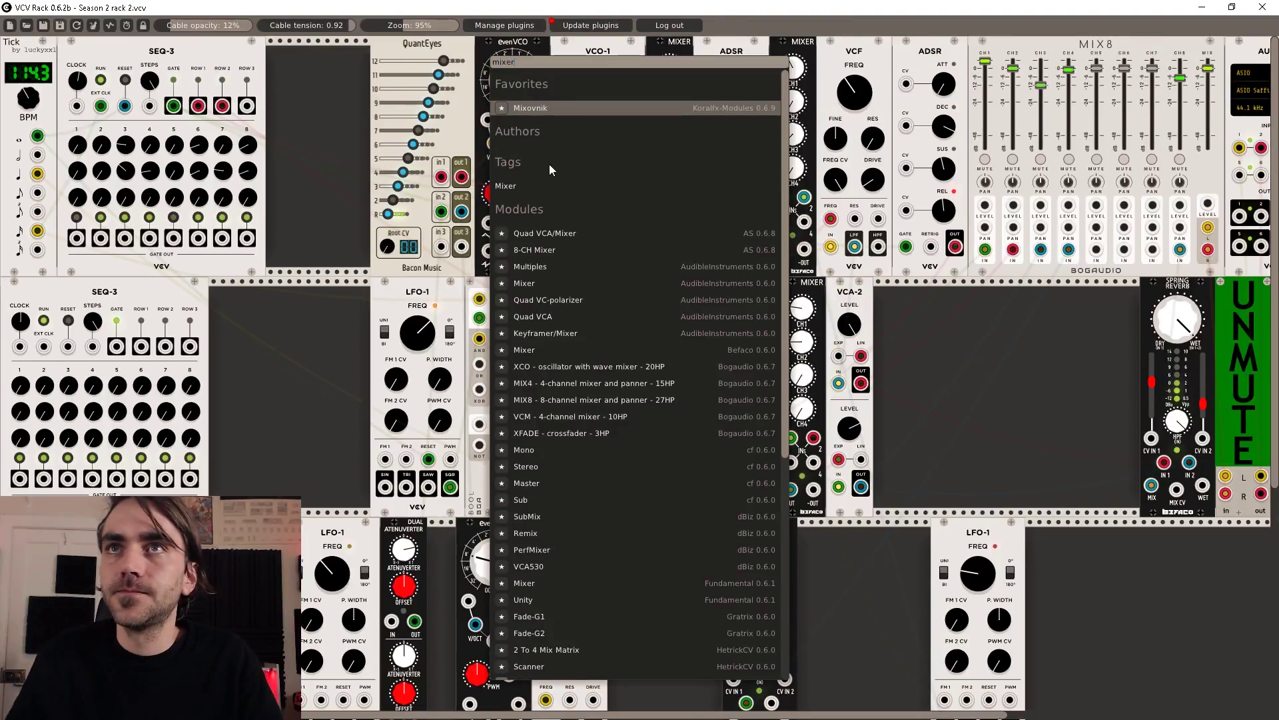
click(549, 166)
Patch the Row 1 outputs of both SEQ-3 modules into the new mixer and its output into QuantEyes' first input
drag(222, 105, 278, 196)
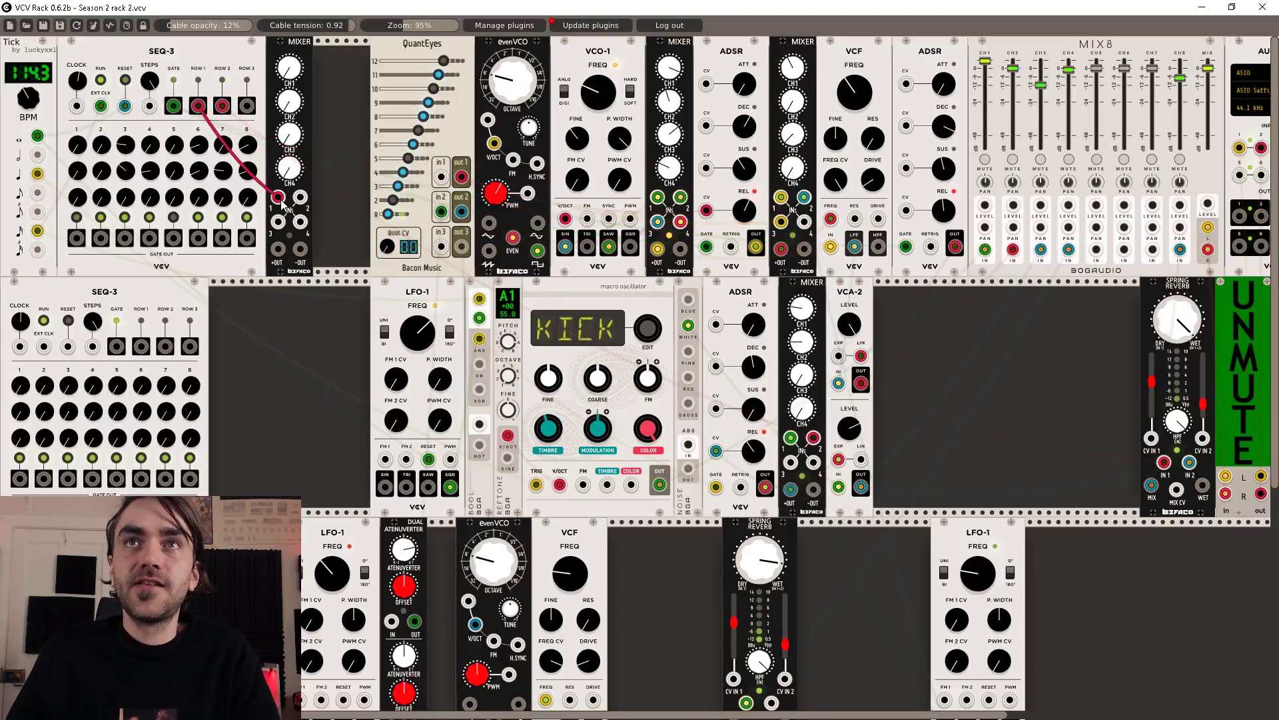
drag(278, 248, 442, 157)
drag(298, 197, 142, 347)
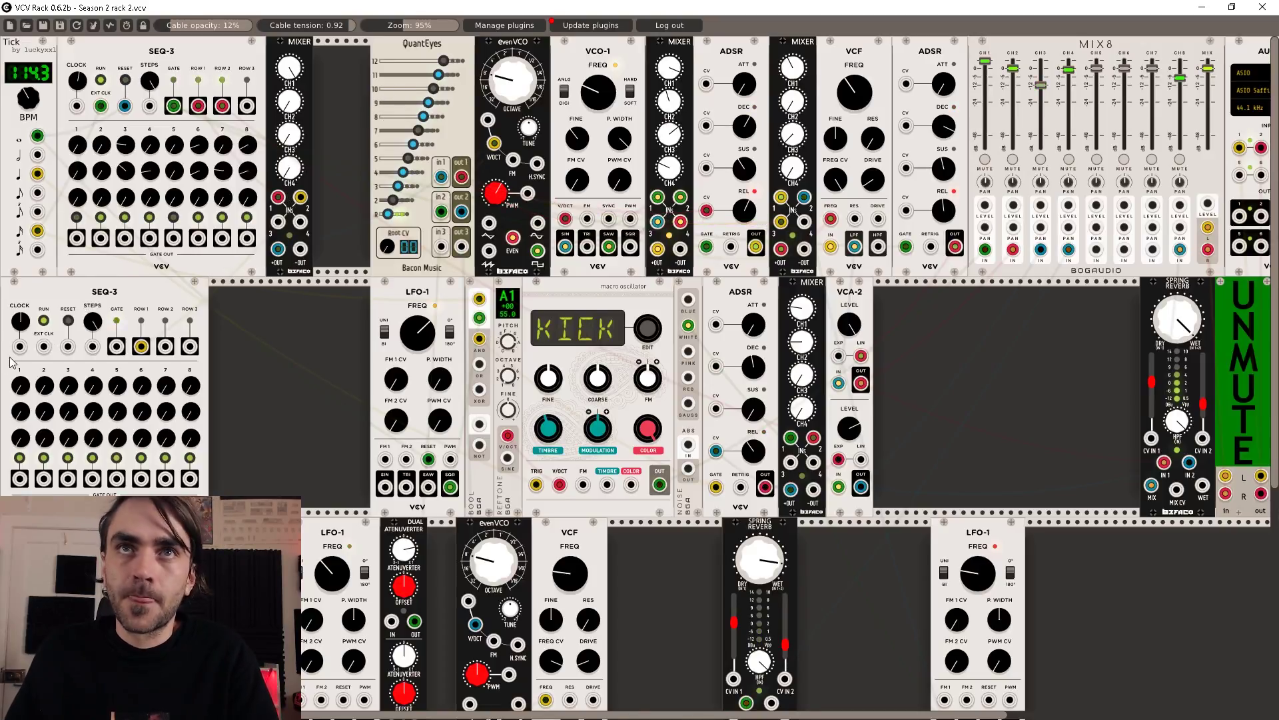
Patch Tick's first clock output into the second SEQ-3's external clock and unmute the rack's audio output
drag(44, 347, 38, 137)
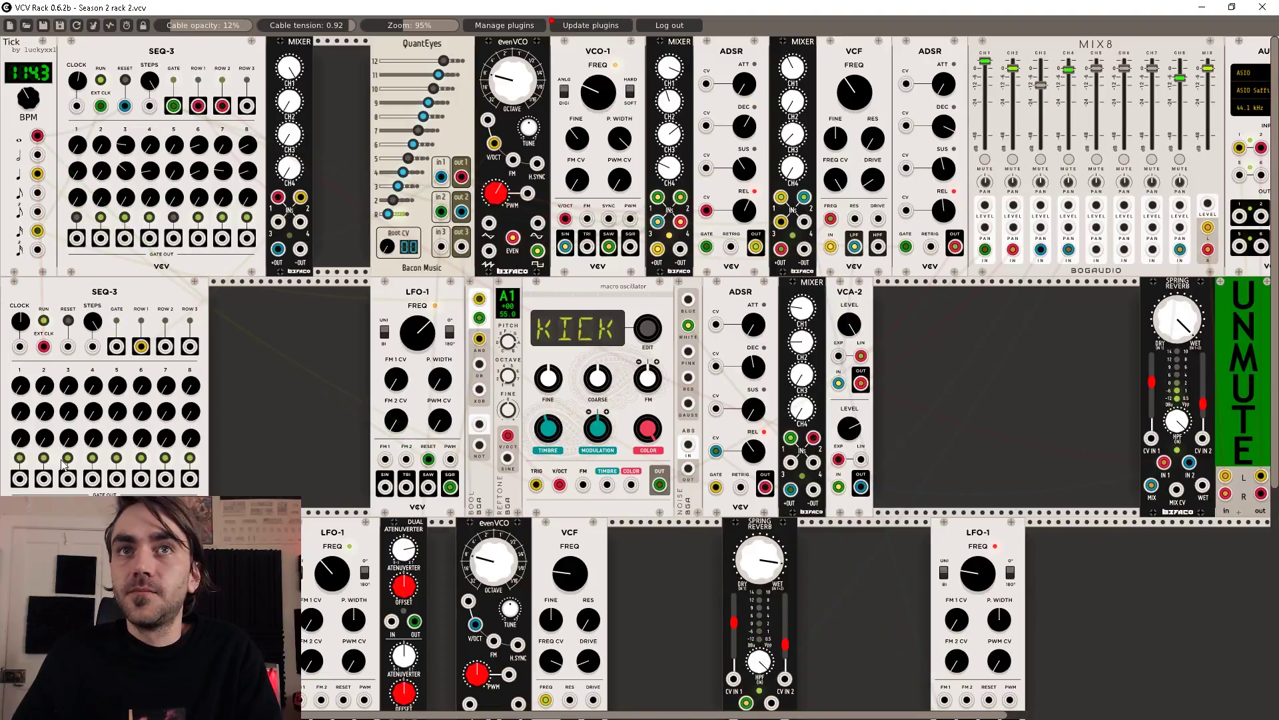
scroll(304, 440, down, 1)
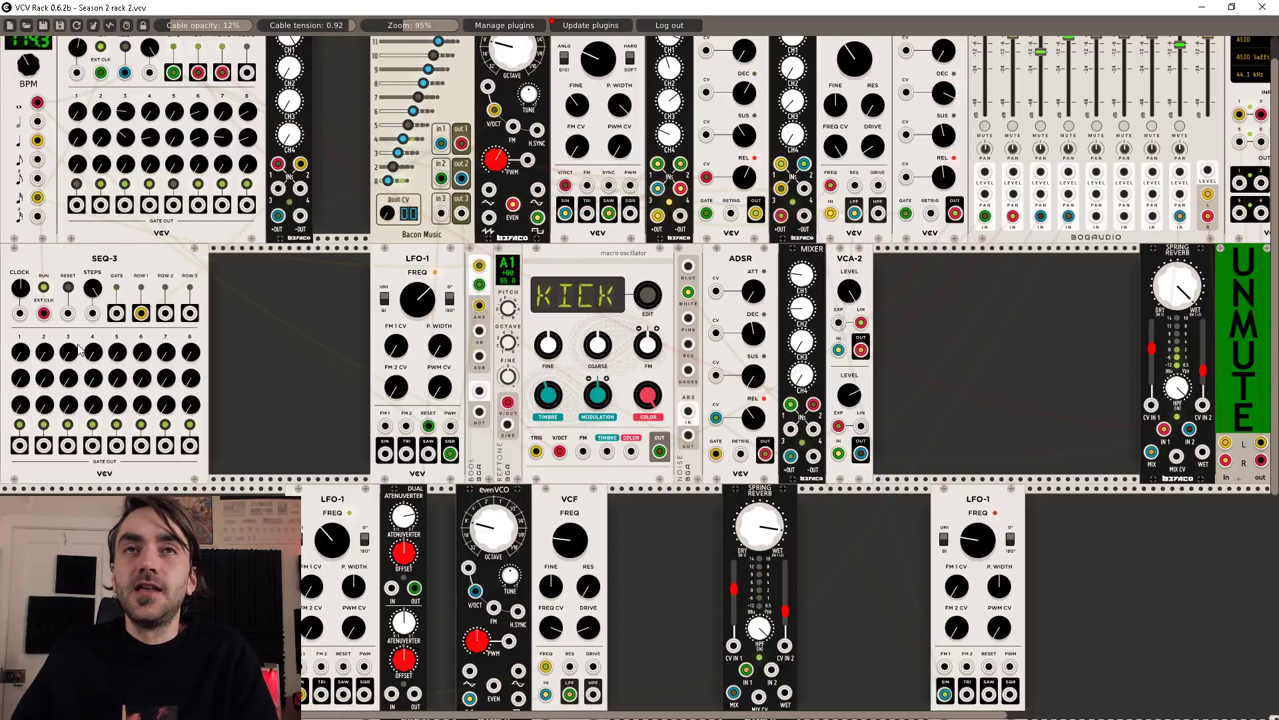
scroll(79, 350, up, 1)
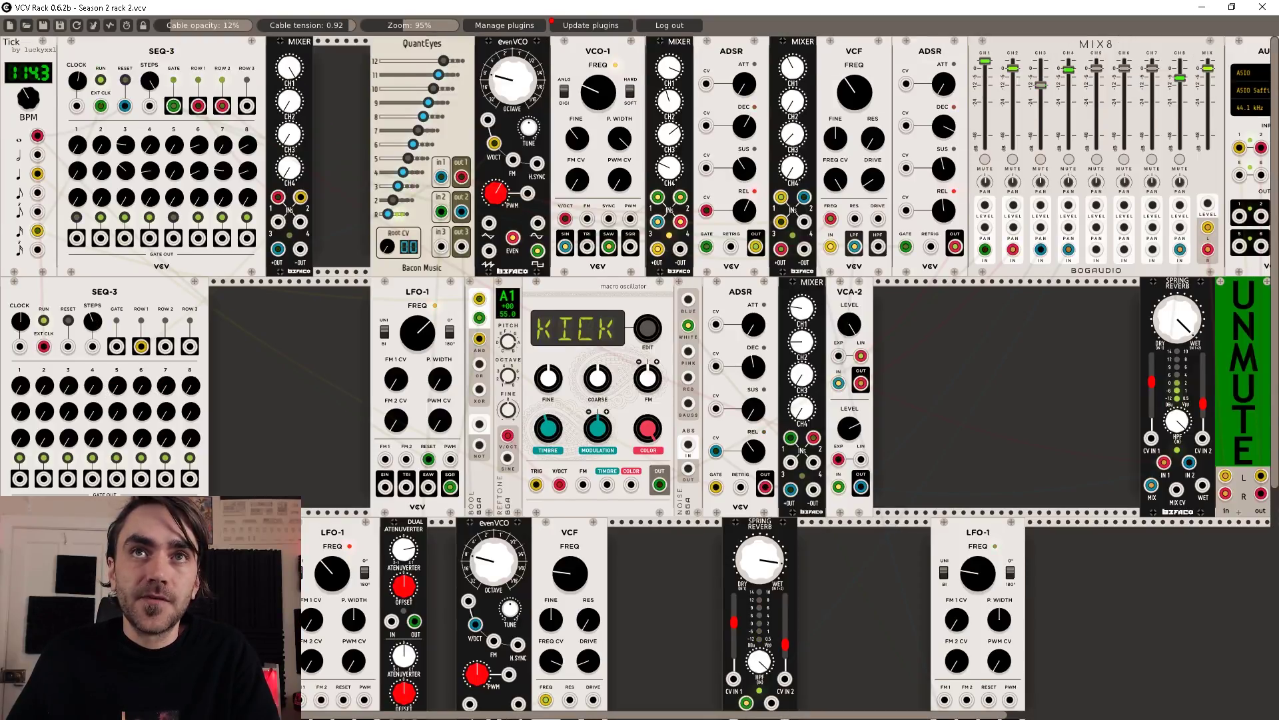
scroll(246, 330, down, 3)
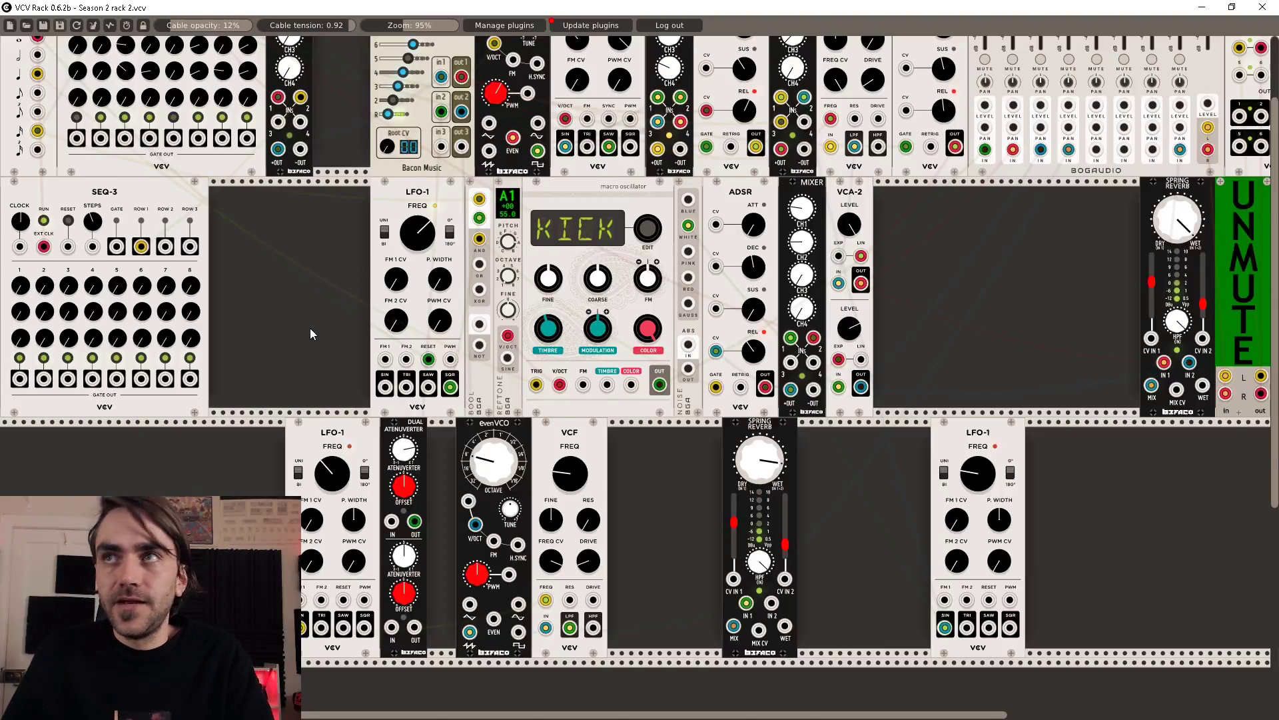
scroll(307, 353, up, 3)
scroll(304, 393, down, 1)
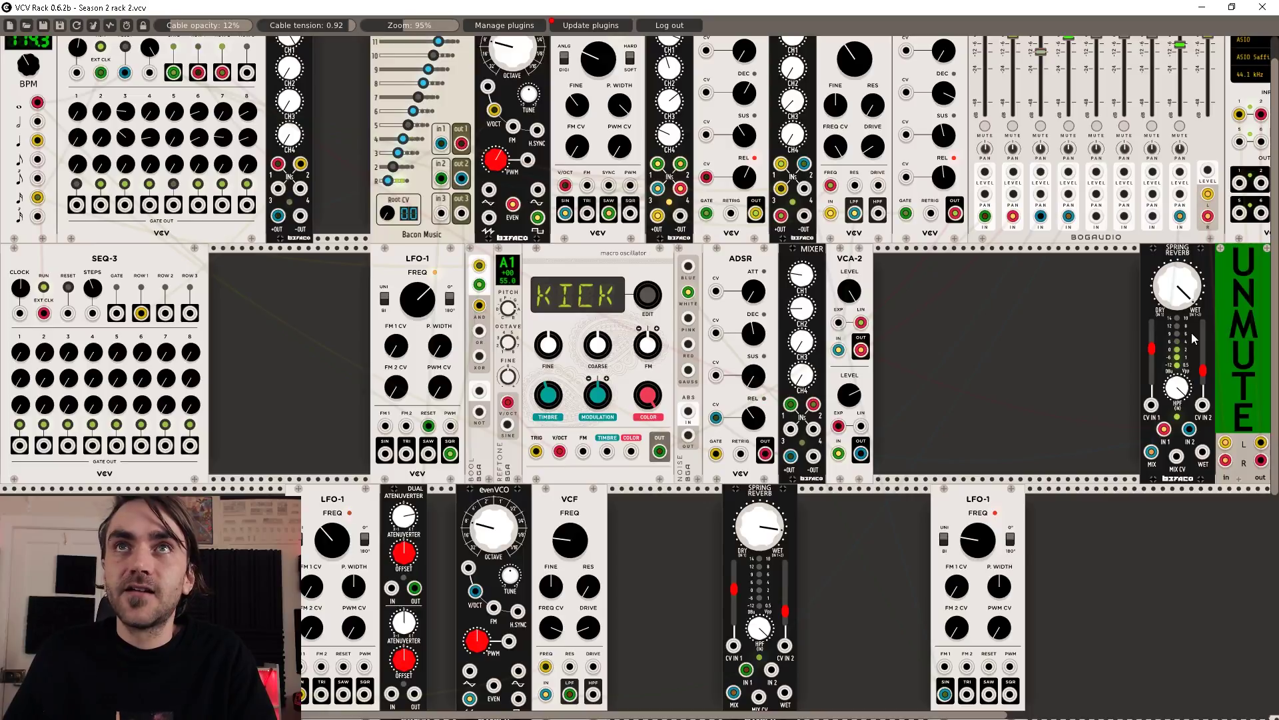
click(1246, 306)
Audition the running patch while viewing all three module rows, and mute the rack's audio output
scroll(325, 439, up, 1)
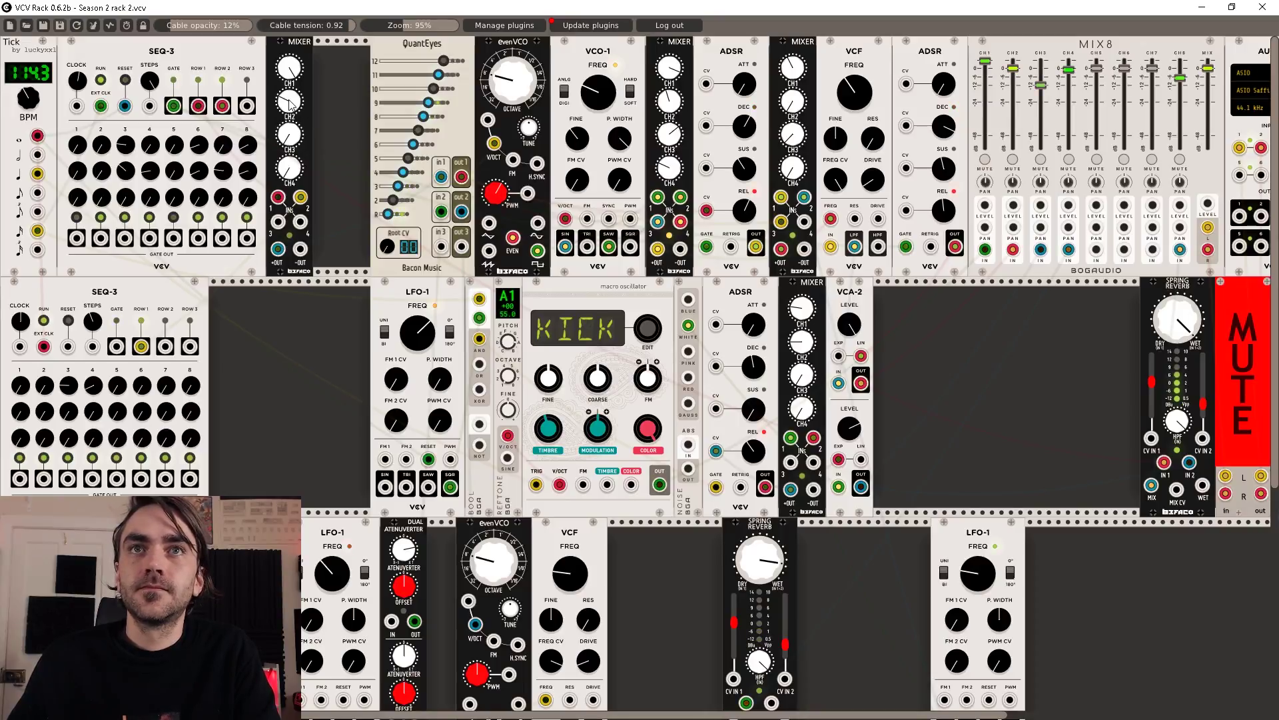
scroll(320, 102, down, 1)
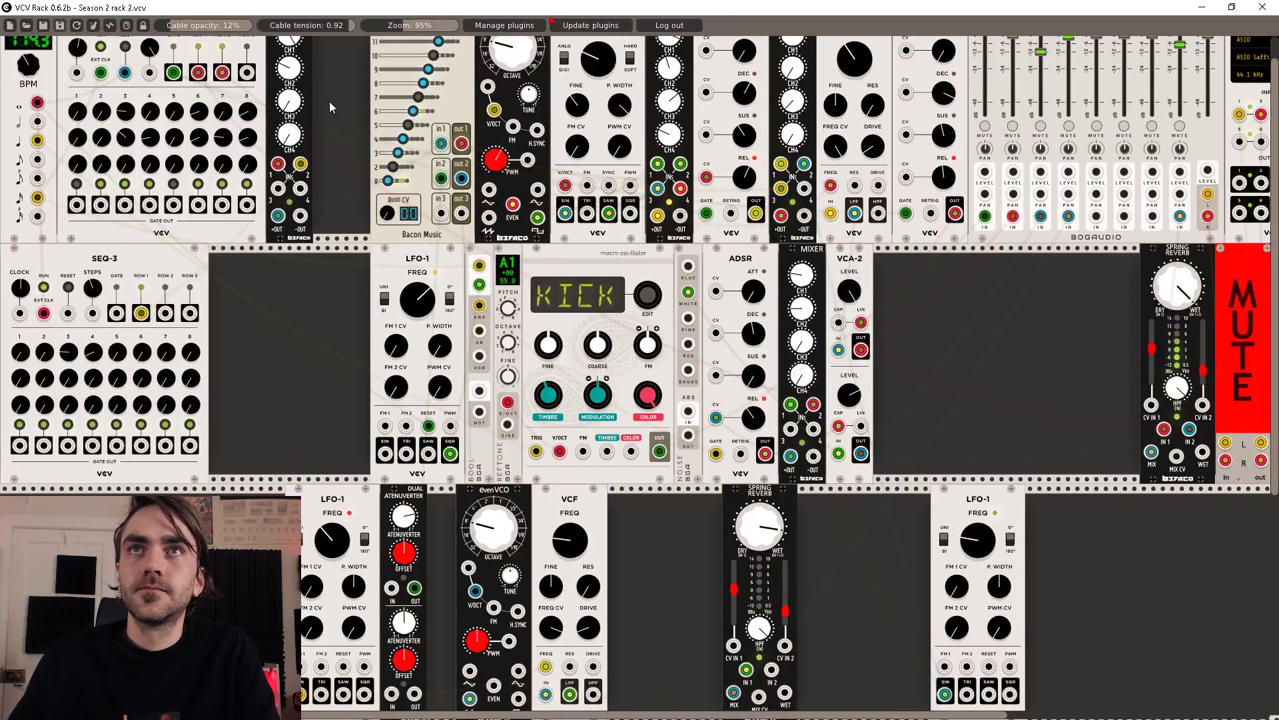
scroll(333, 101, up, 1)
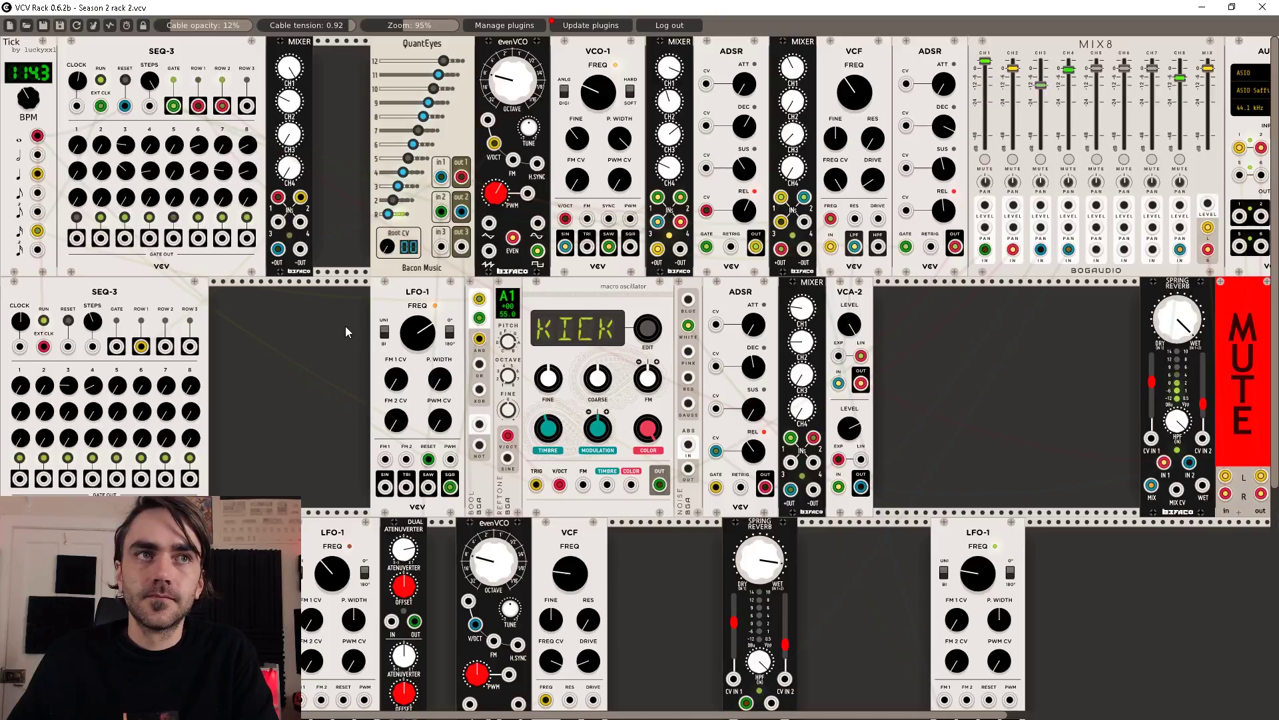
scroll(346, 322, down, 3)
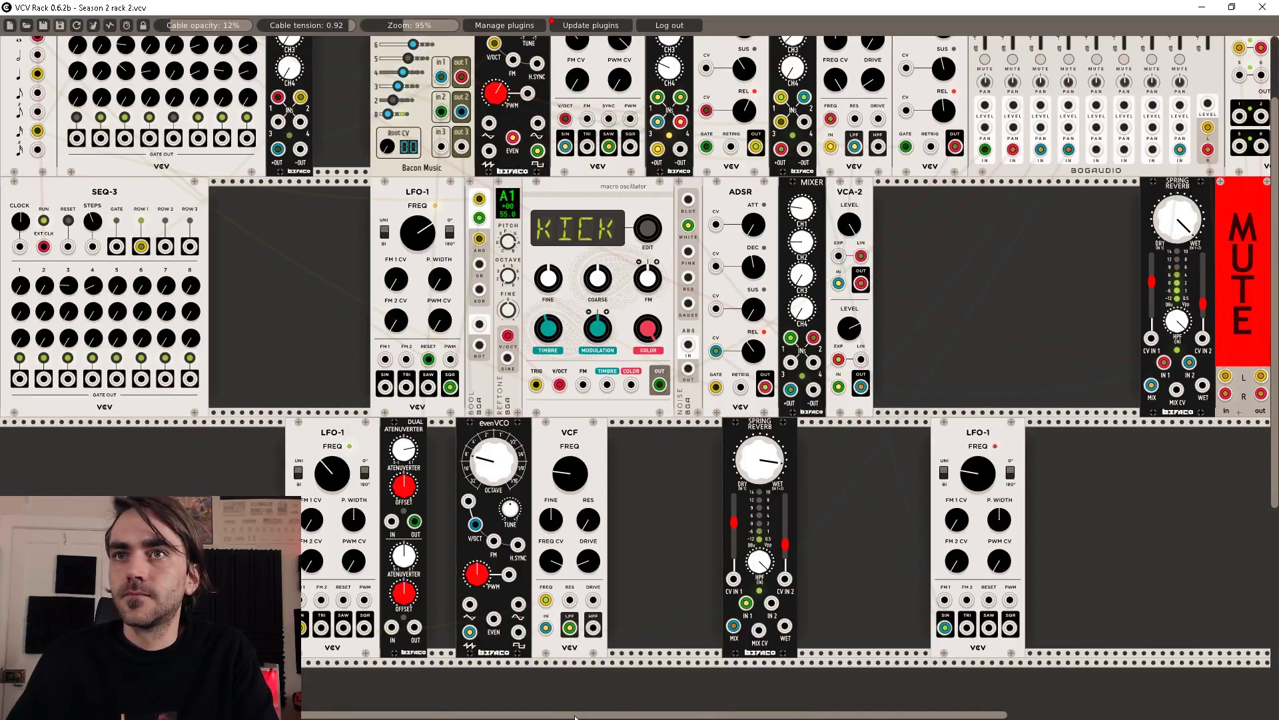
drag(561, 715, 578, 716)
scroll(965, 607, up, 3)
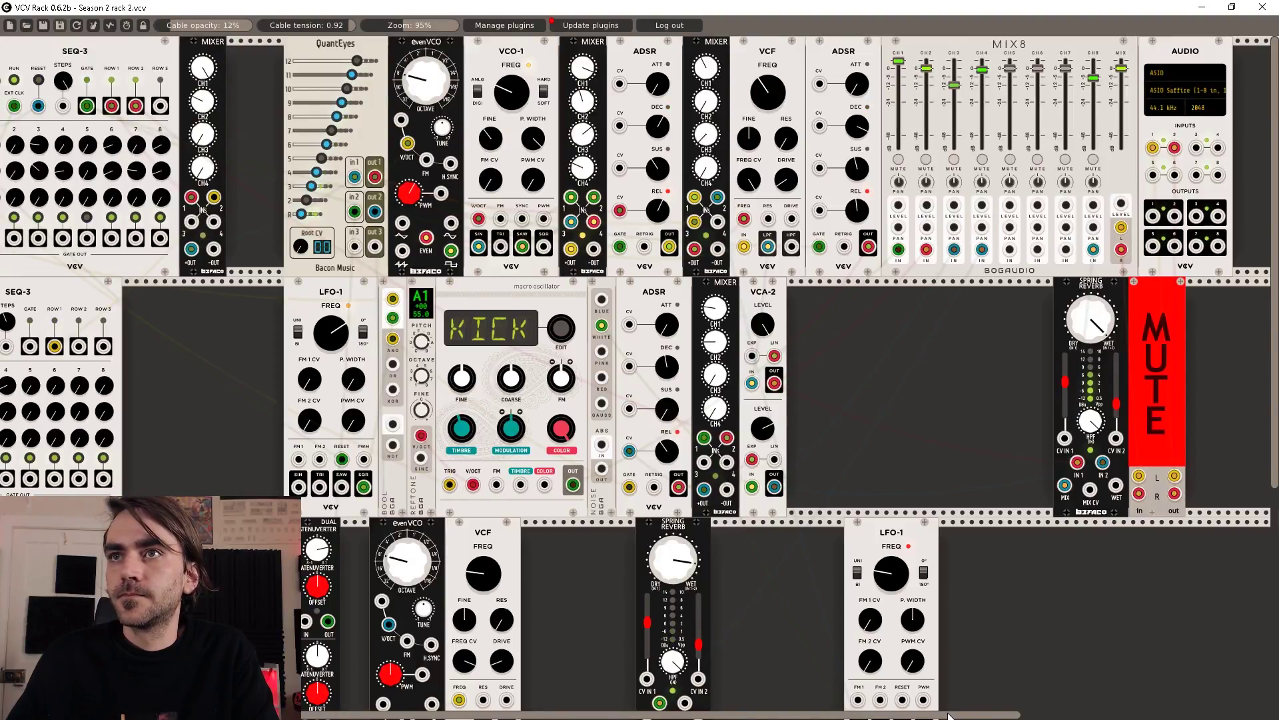
drag(949, 717, 934, 717)
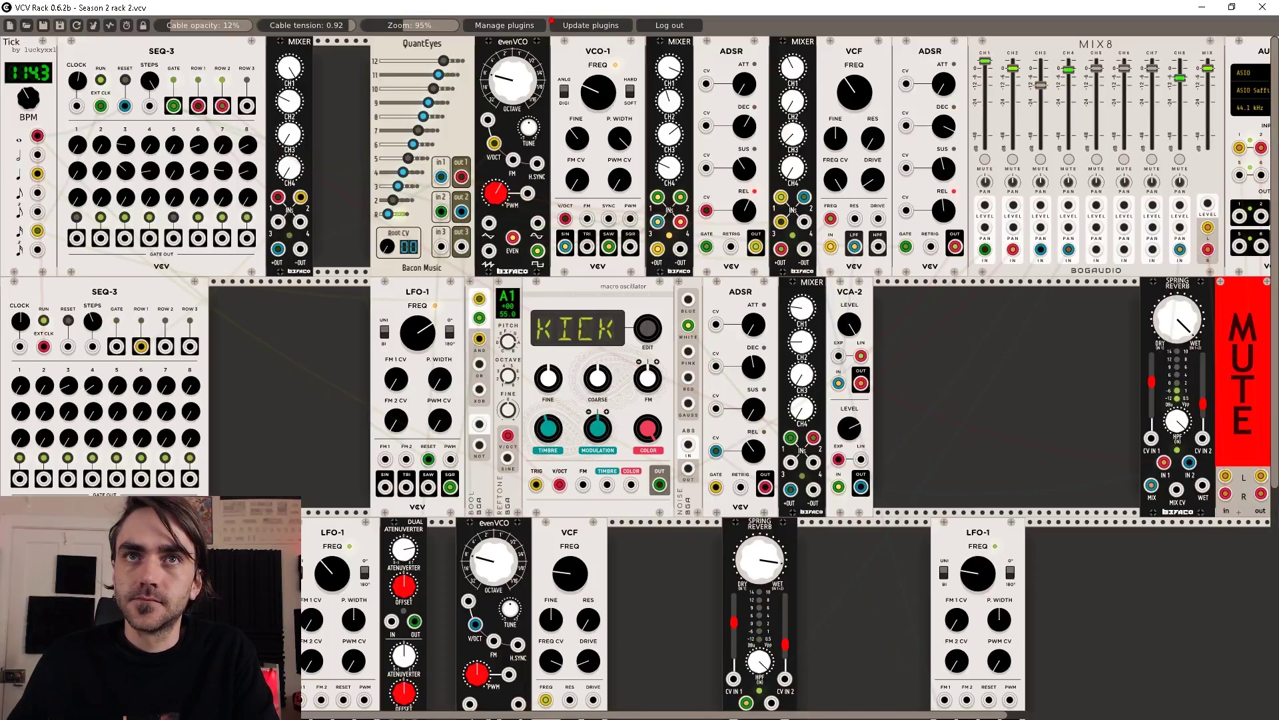
scroll(298, 386, down, 2)
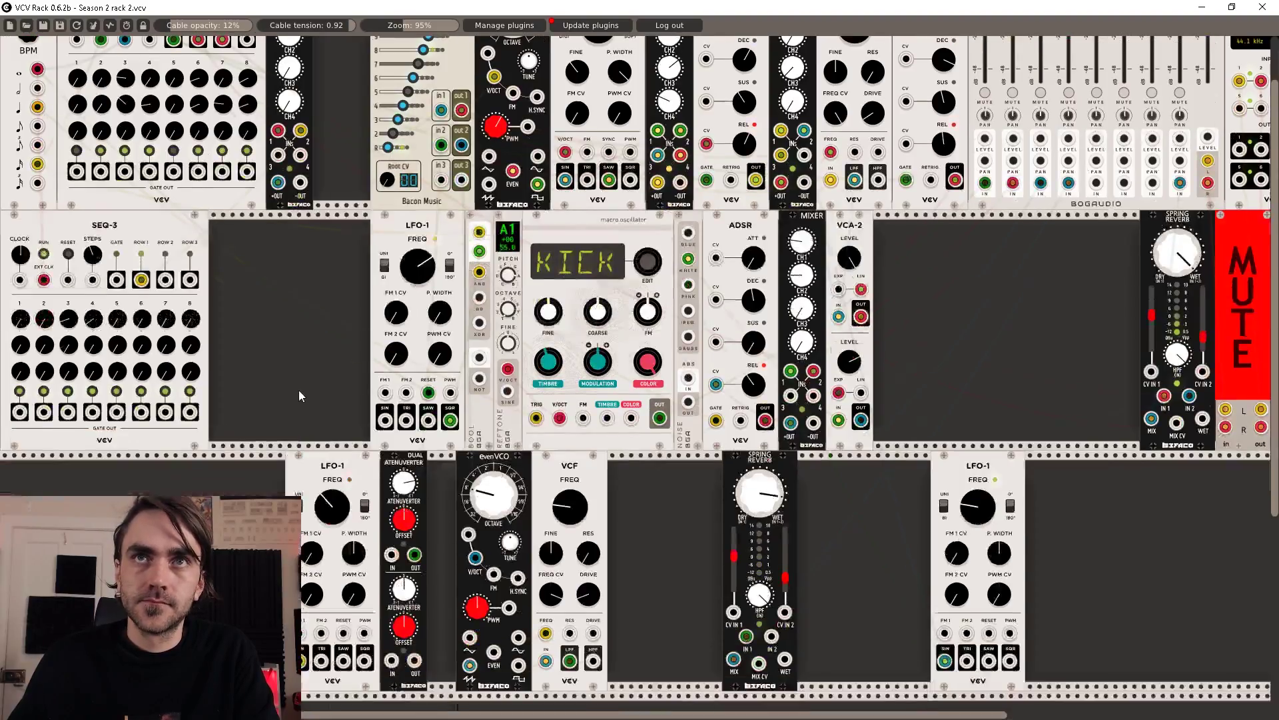
scroll(296, 392, up, 2)
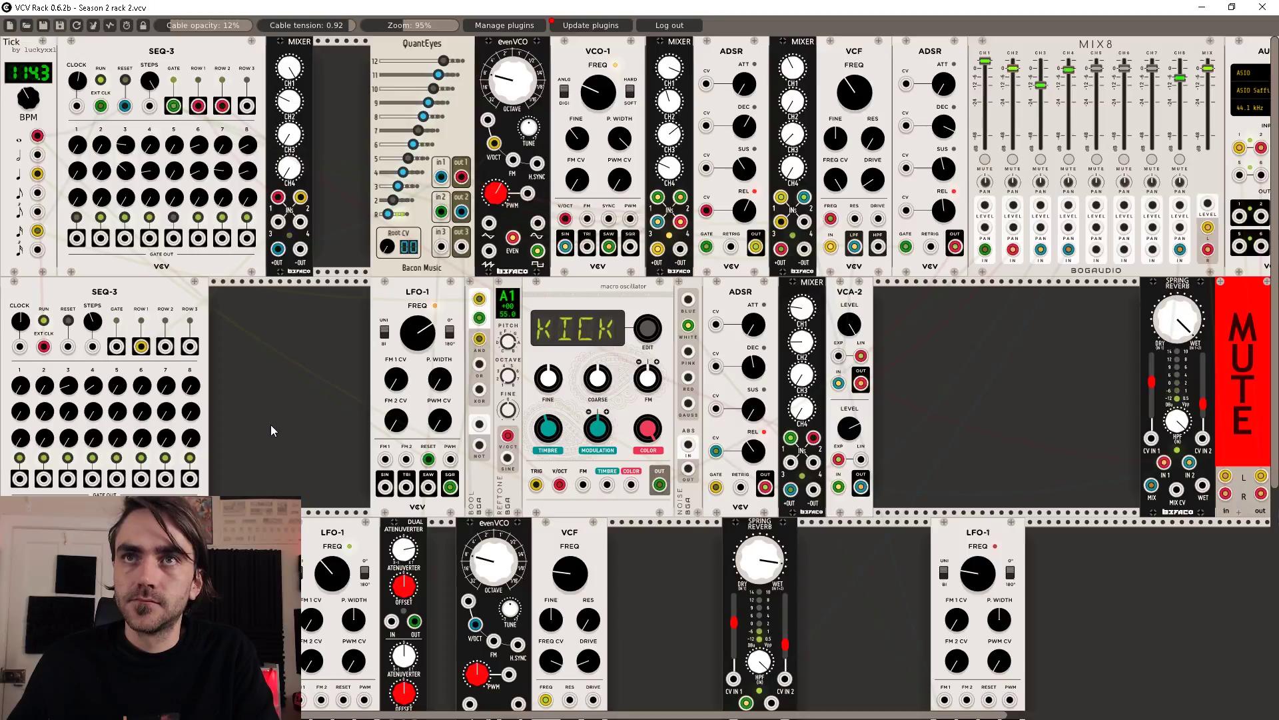
scroll(258, 421, down, 3)
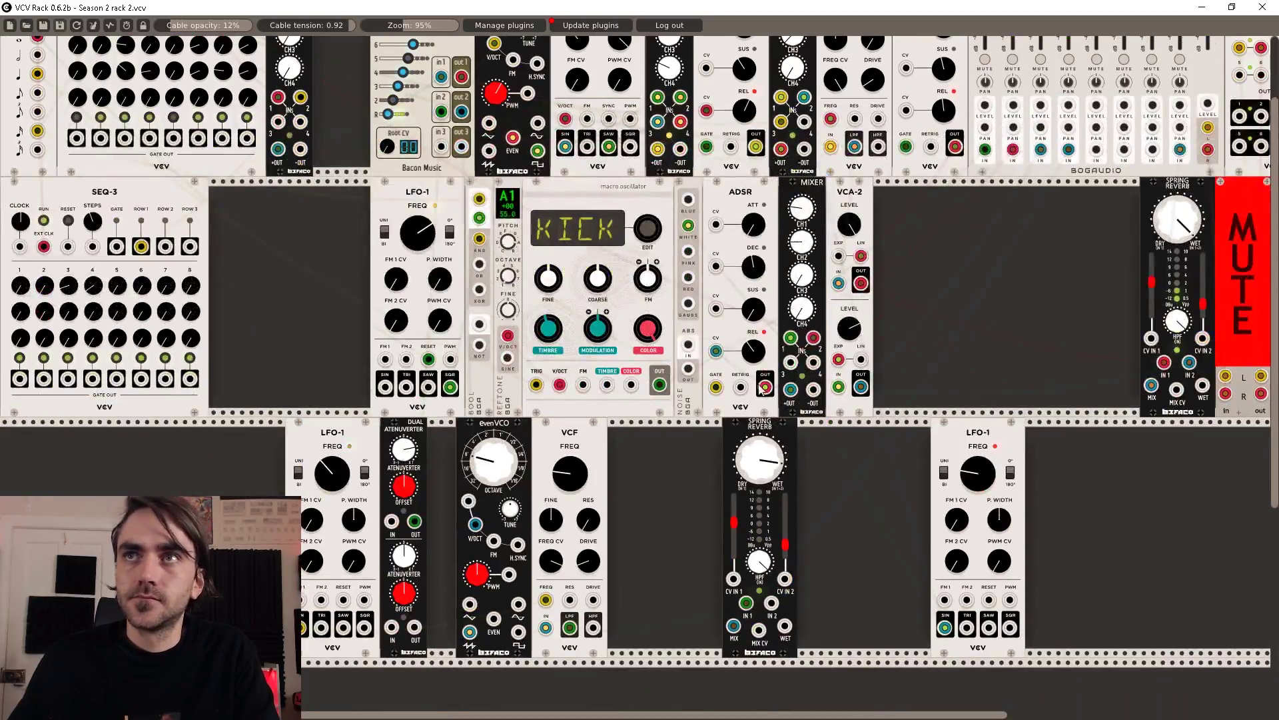
scroll(1043, 349, down, 1)
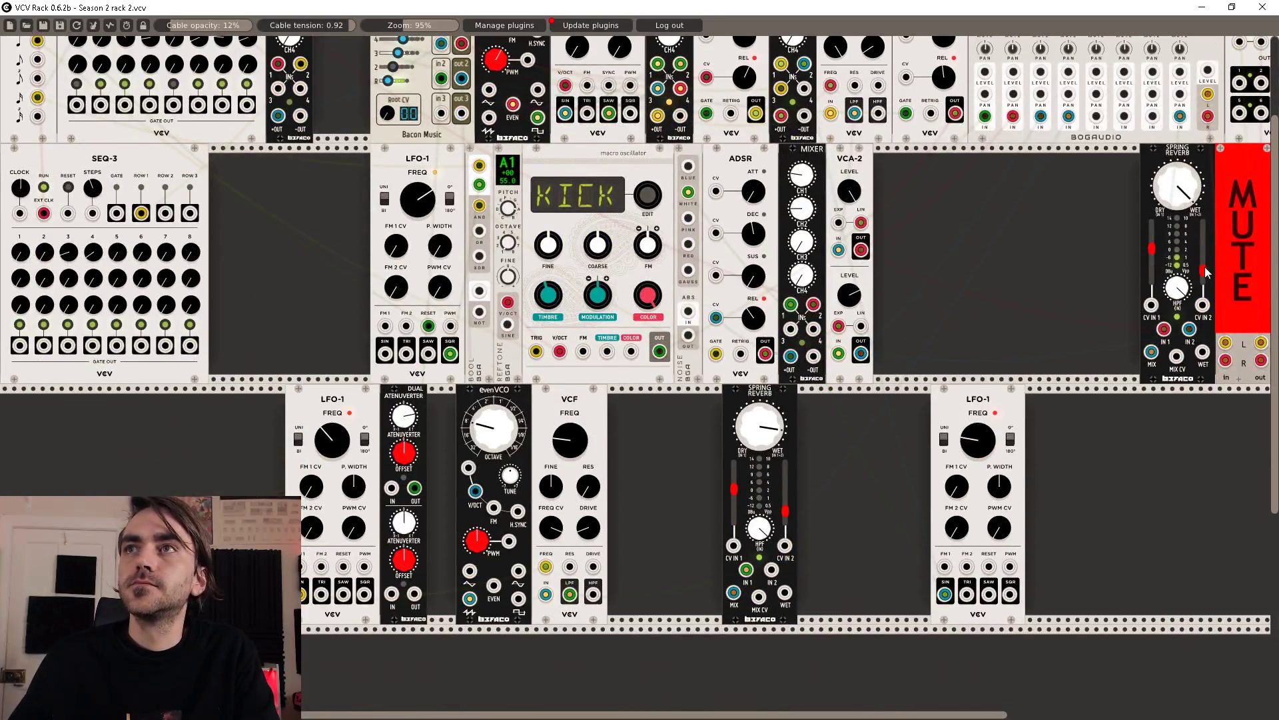
click(1234, 240)
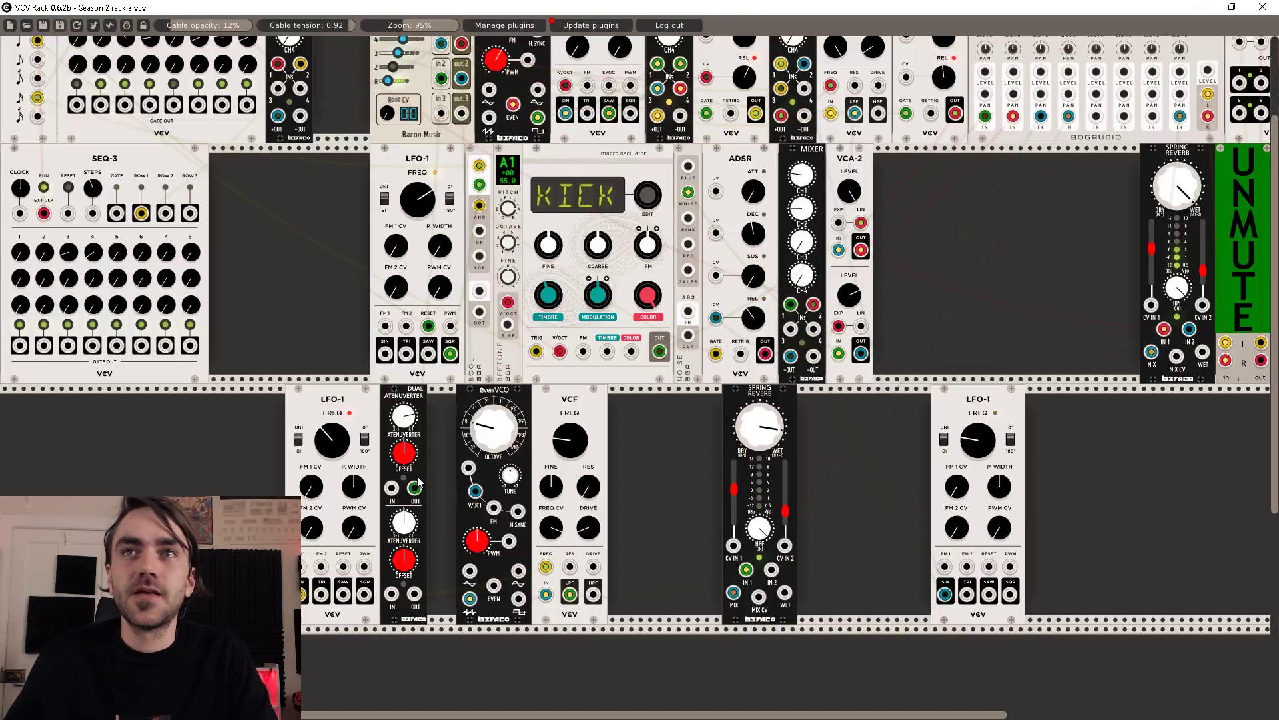
Patch the second SEQ-3's Row 2 output into the Dual Atenuverter's first input and move that module against the neighbouring evenVCO
drag(391, 491, 165, 214)
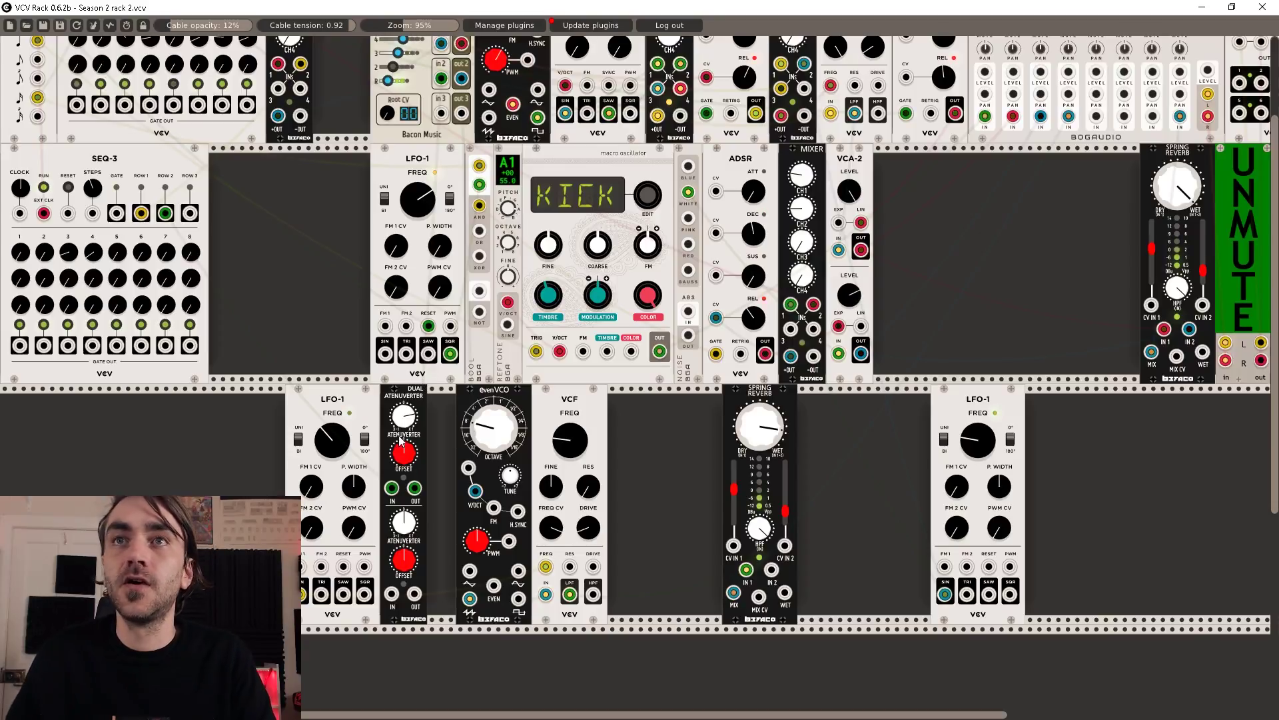
drag(417, 399, 455, 400)
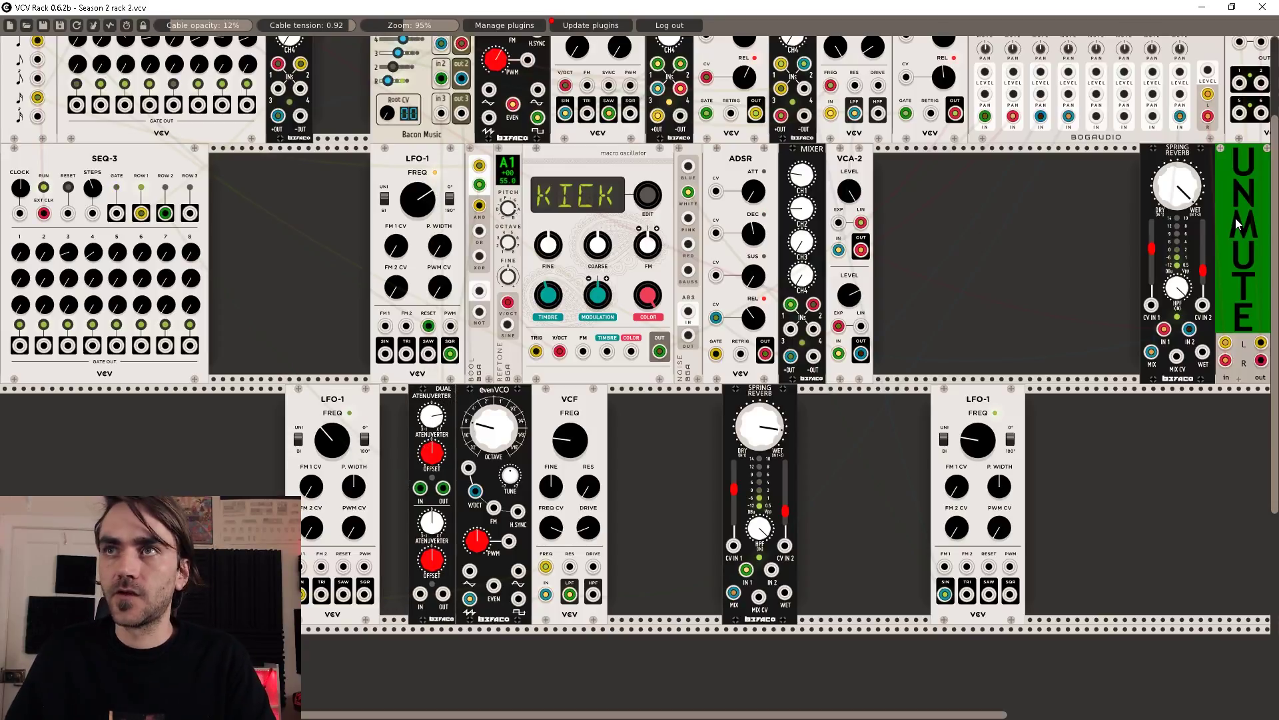
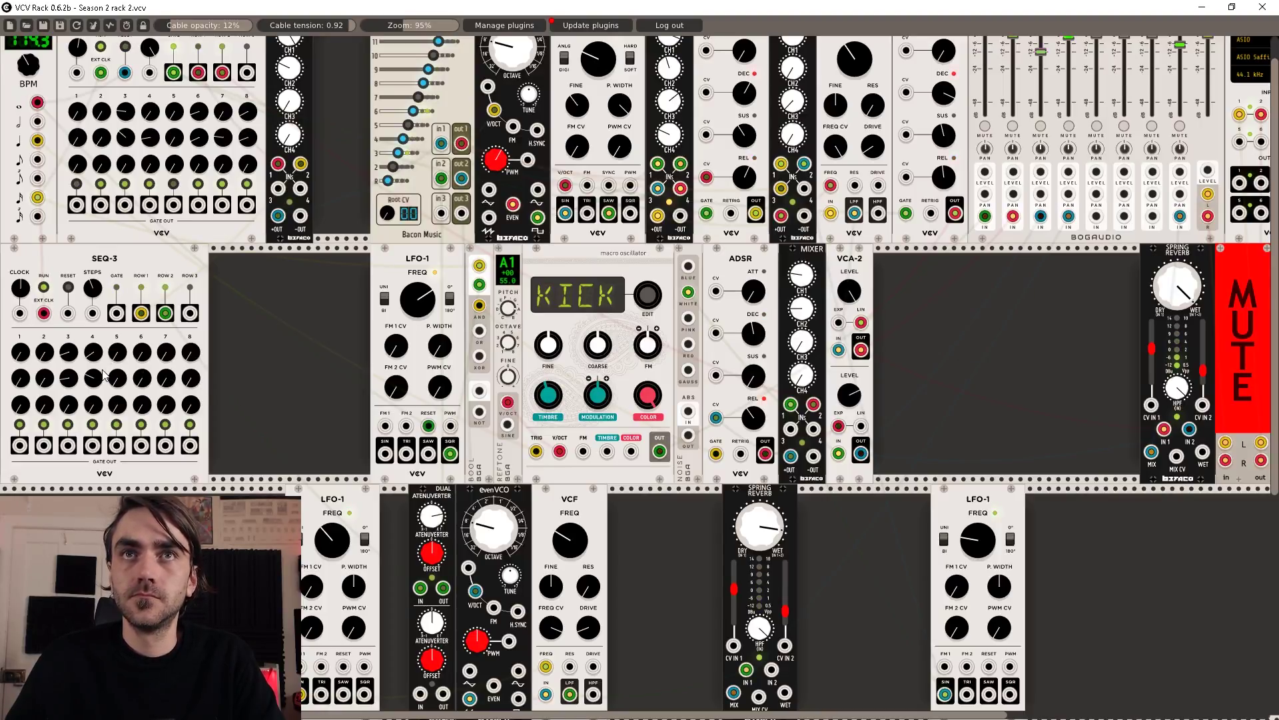
Adjust the step 4 knob in row 2 of the second SEQ-3 and lower the third-row evenVCO's octave
scroll(100, 393, up, 1)
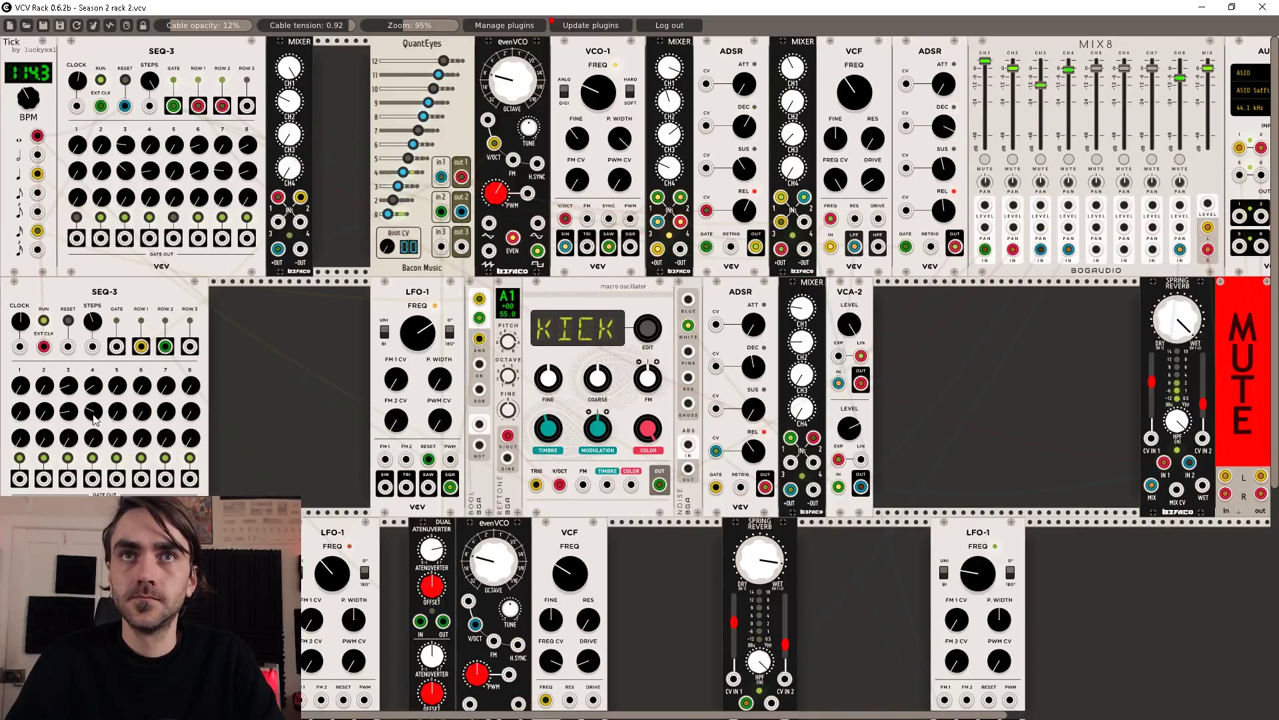
mouse_move(93, 417)
mouse_down()
mouse_move(93, 428)
mouse_move(99, 415)
mouse_up()
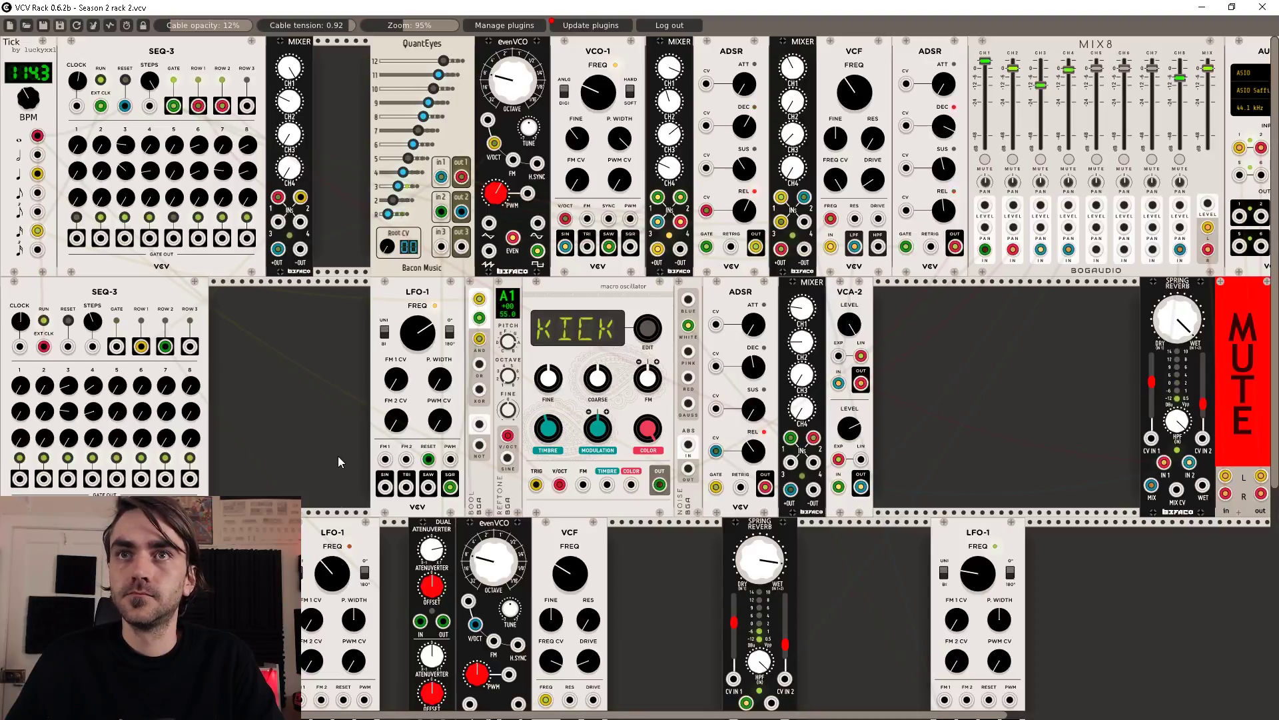
scroll(338, 455, down, 1)
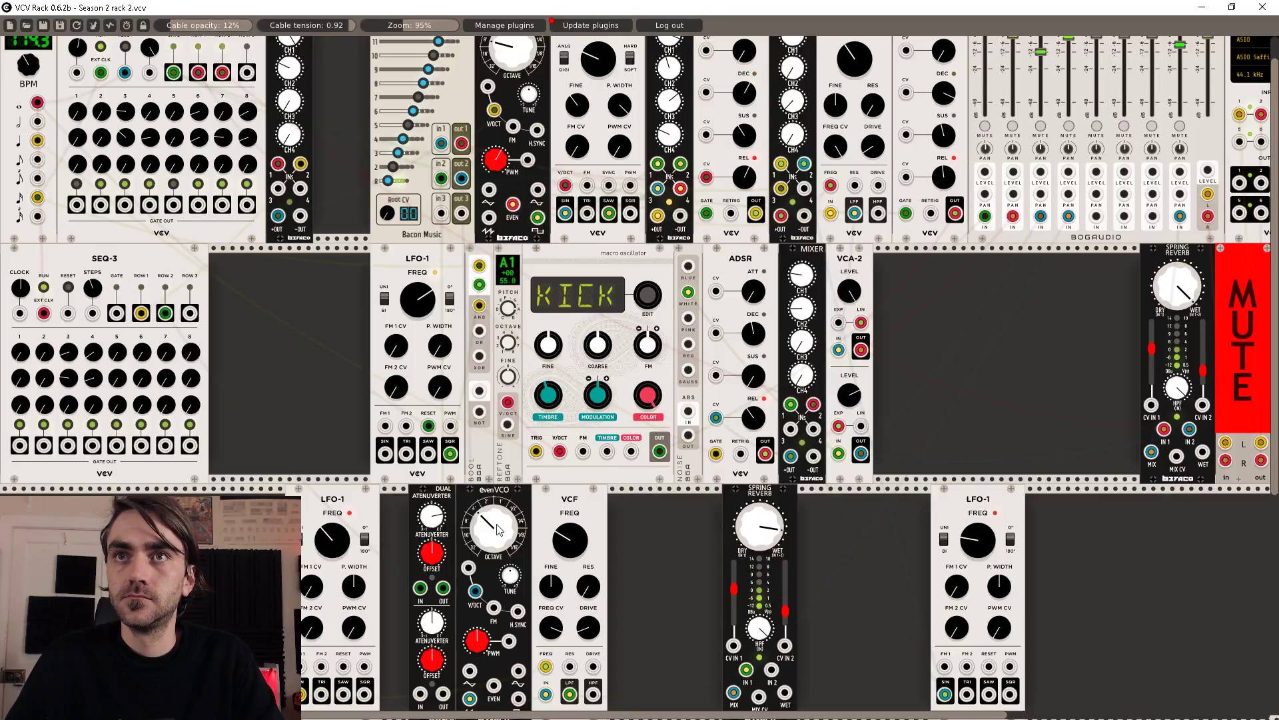
drag(493, 527, 498, 530)
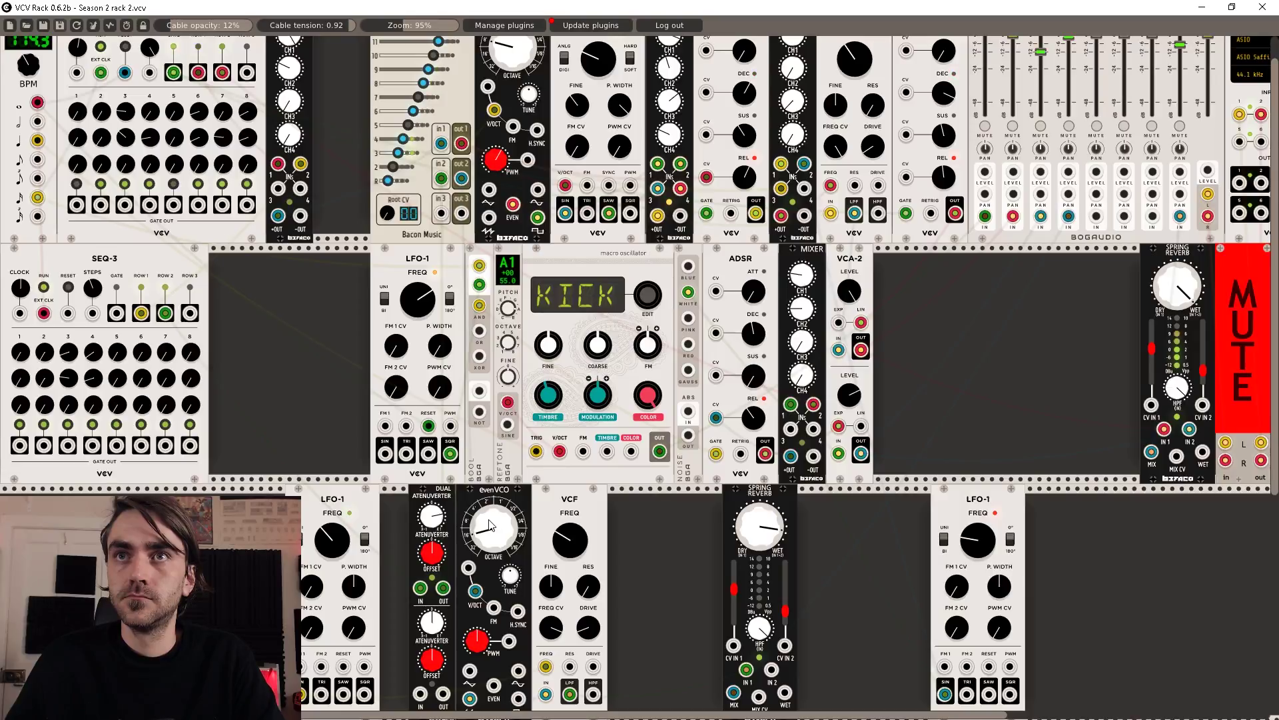
scroll(861, 96, up, 1)
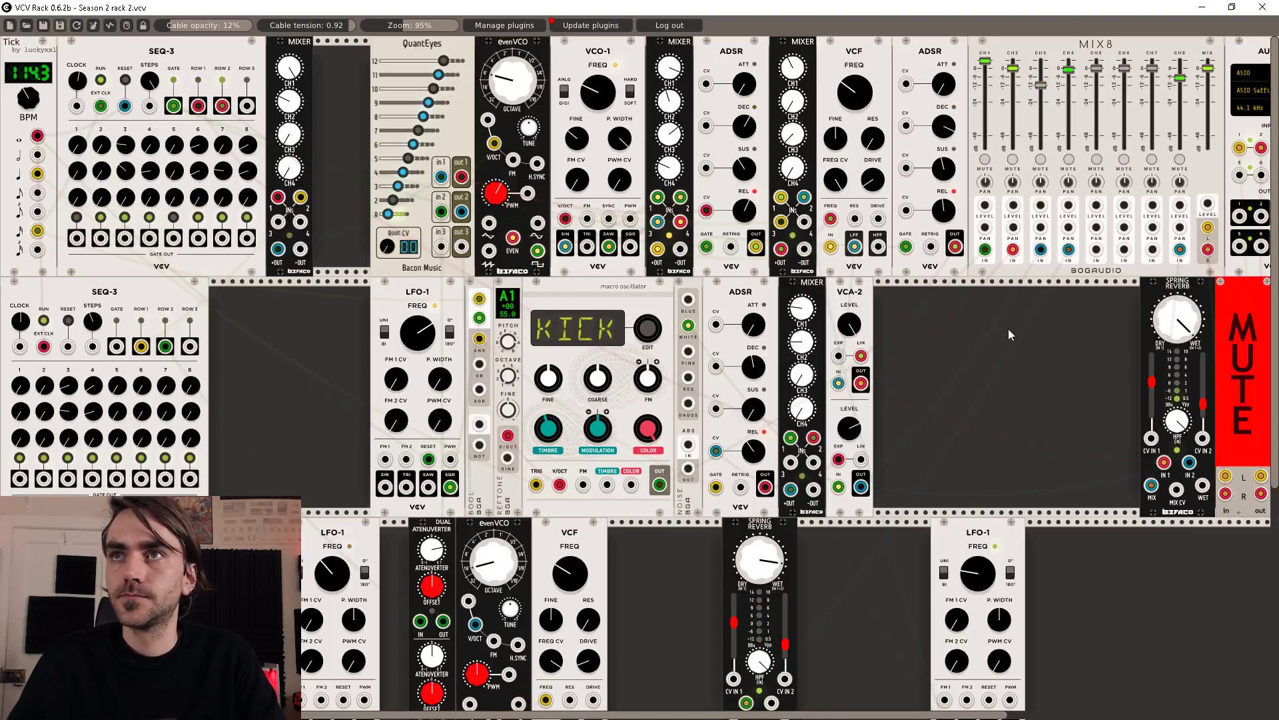
With MIX8 channel 1 muted, raise VCO-1's frequency to the centre position and change its pulse width
click(985, 160)
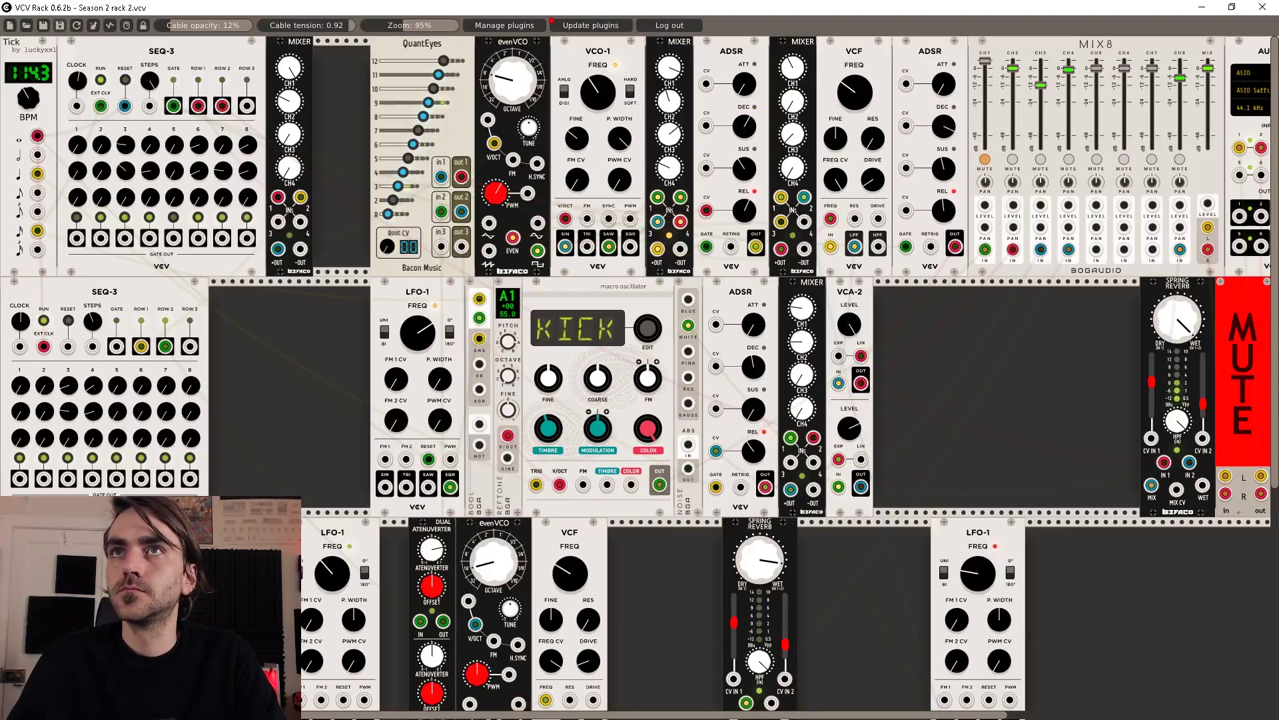
drag(598, 93, 597, 75)
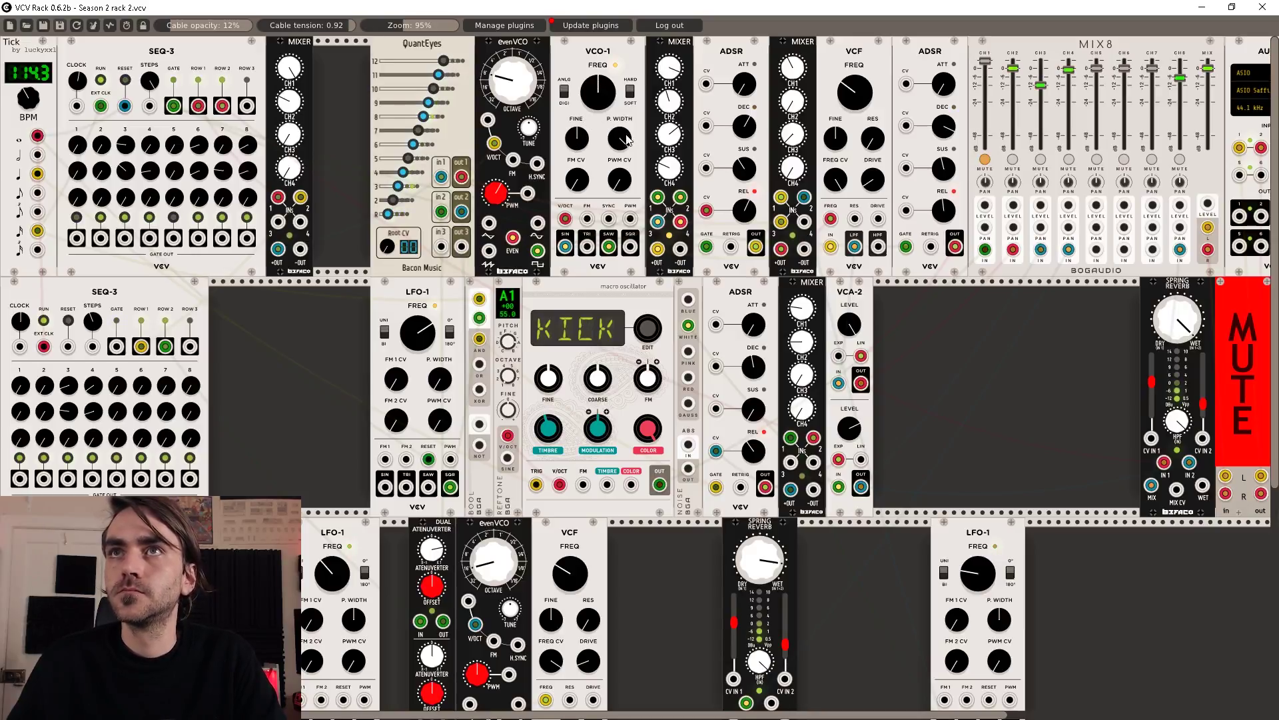
drag(628, 139, 628, 148)
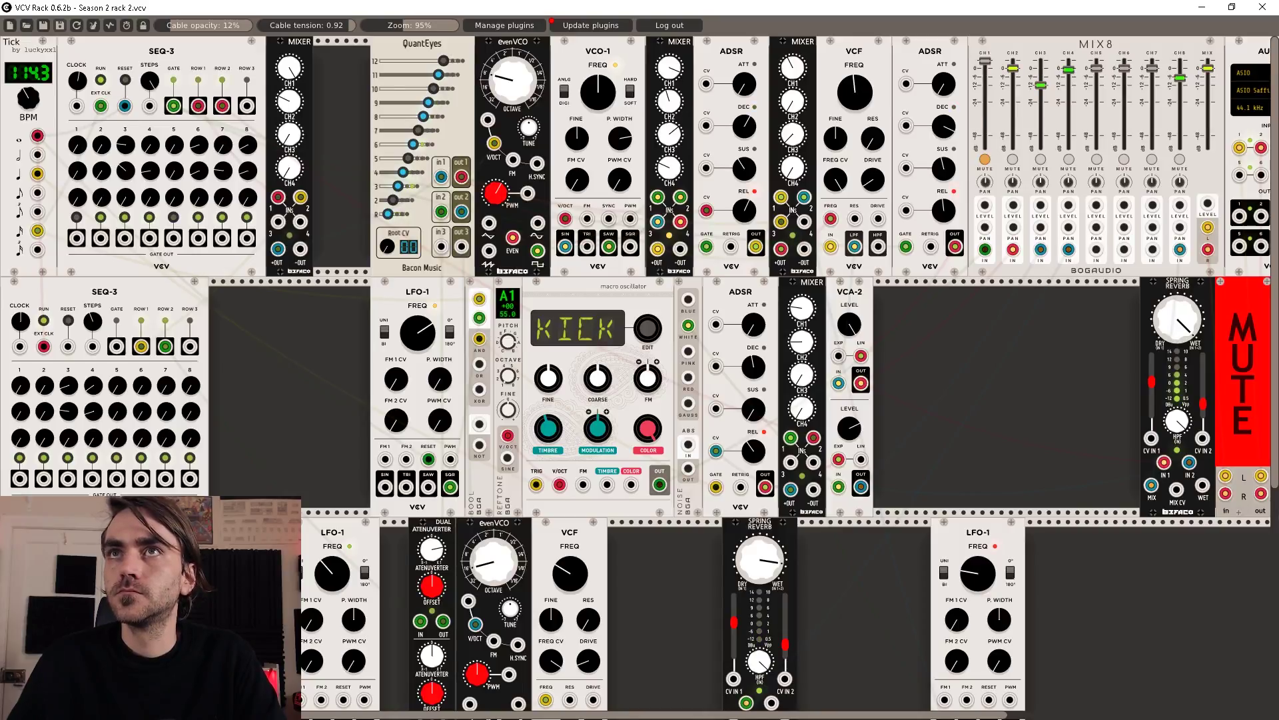
Lower the top-row VCF's cutoff frequency and unmute MIX8 channel 1
drag(855, 94, 961, 165)
click(985, 160)
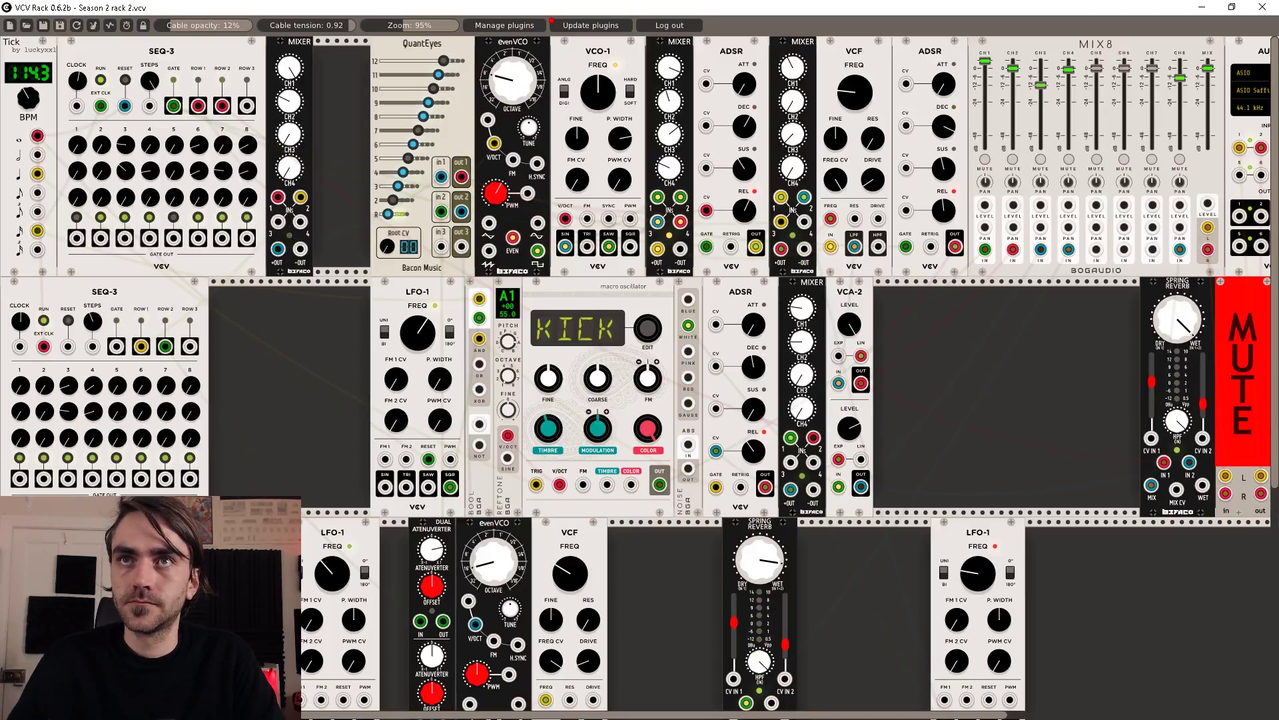
Adjust the second-row LFO-1's frequency by ear, lowering it and raising it above its starting setting
drag(423, 335, 423, 344)
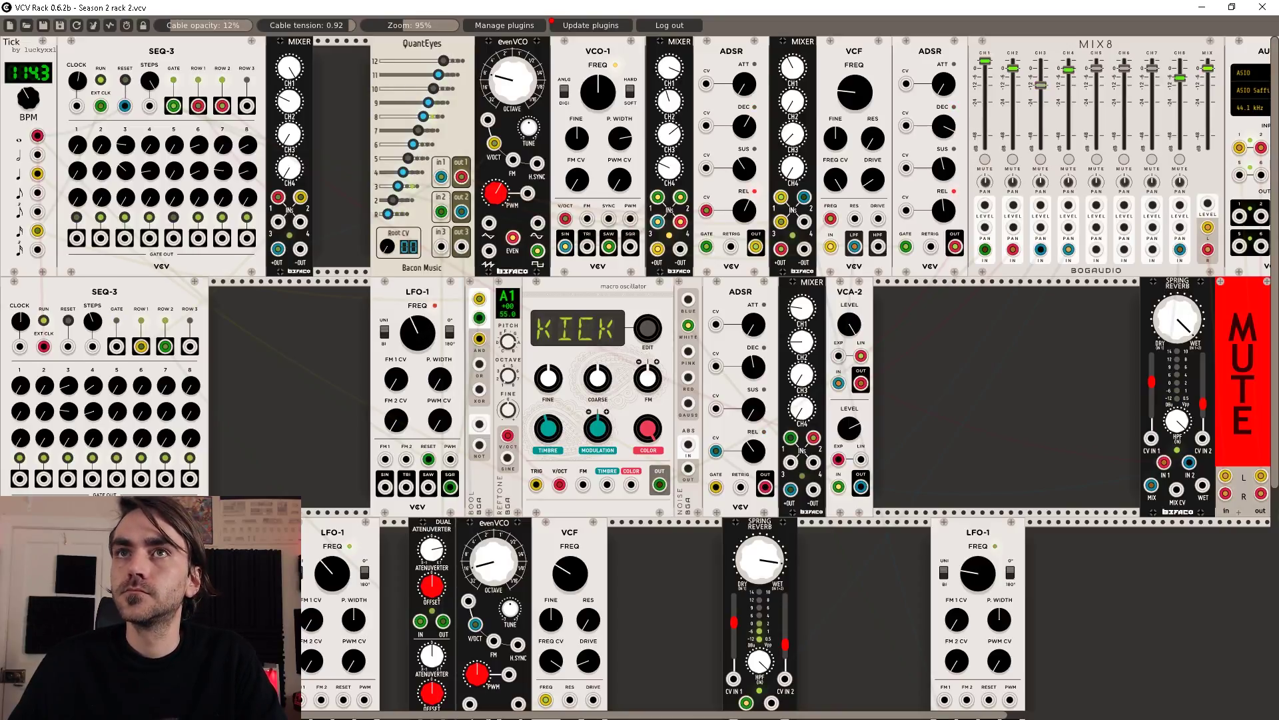
drag(418, 332, 418, 347)
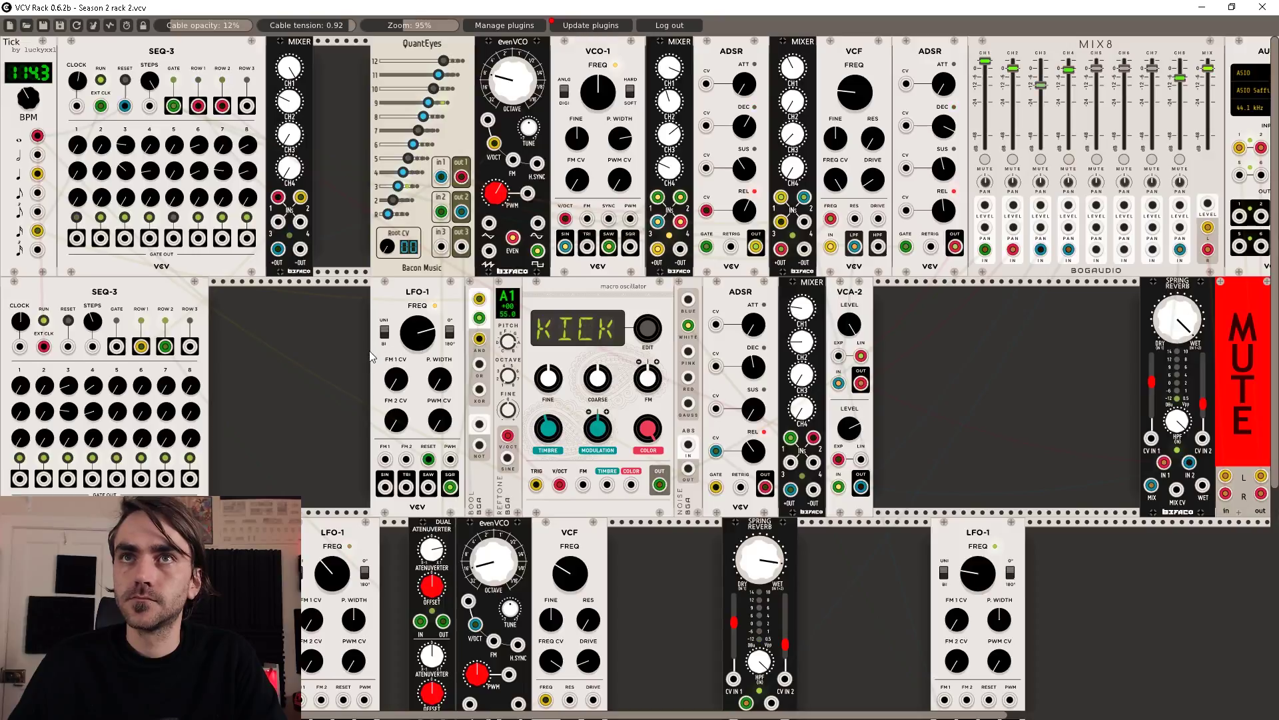
Add a Tri LFO beside the second SEQ-3 and transfer the second-row LFO-1's reset and square-output cables to its first section
right_click(270, 313)
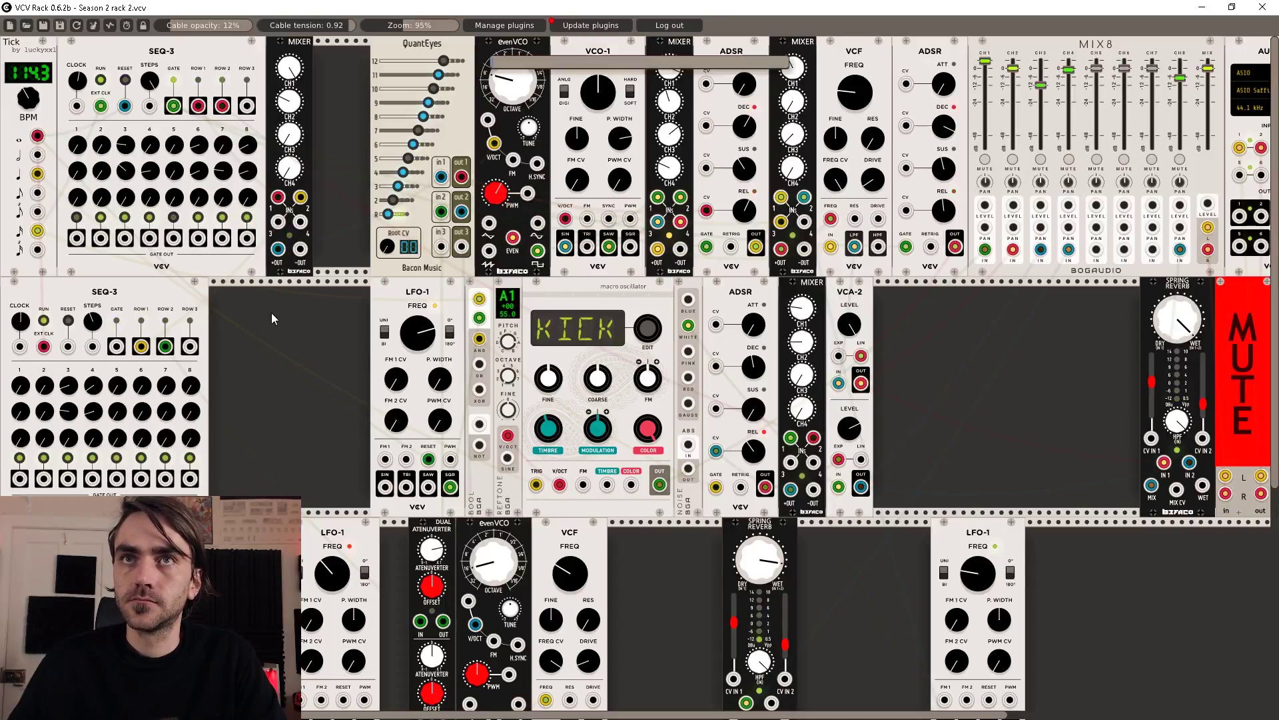
text(tri)
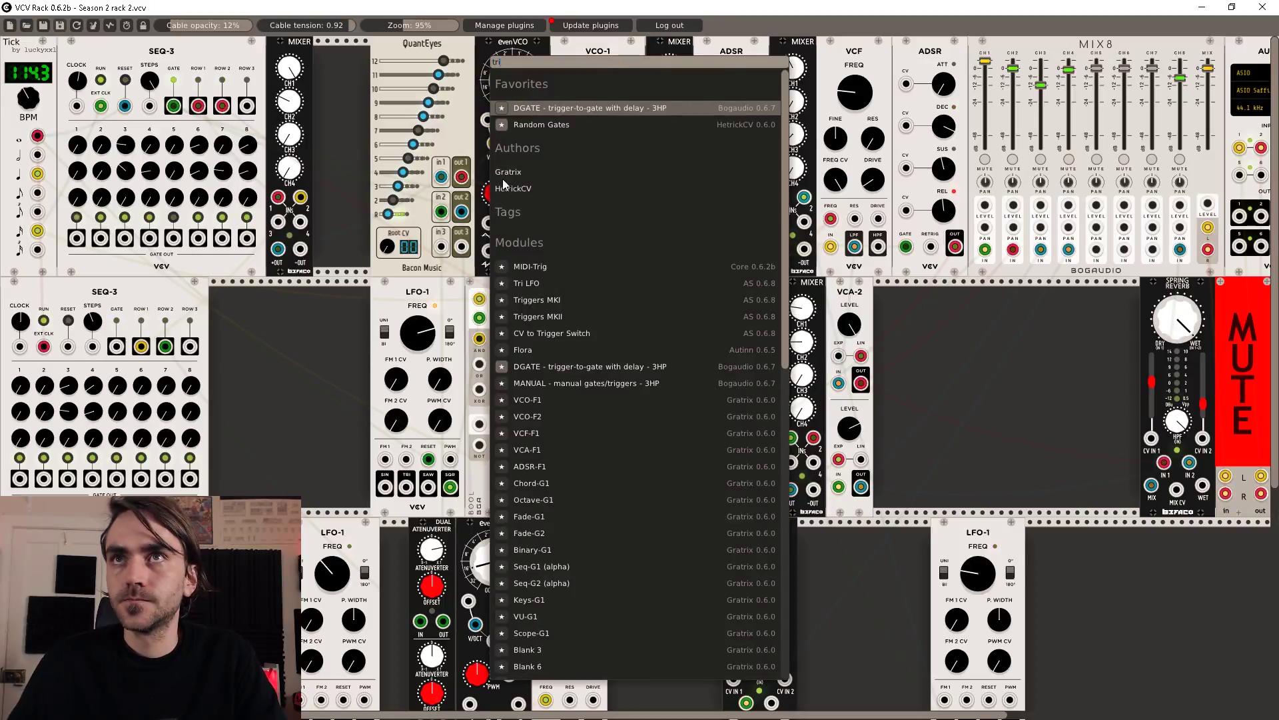
click(536, 282)
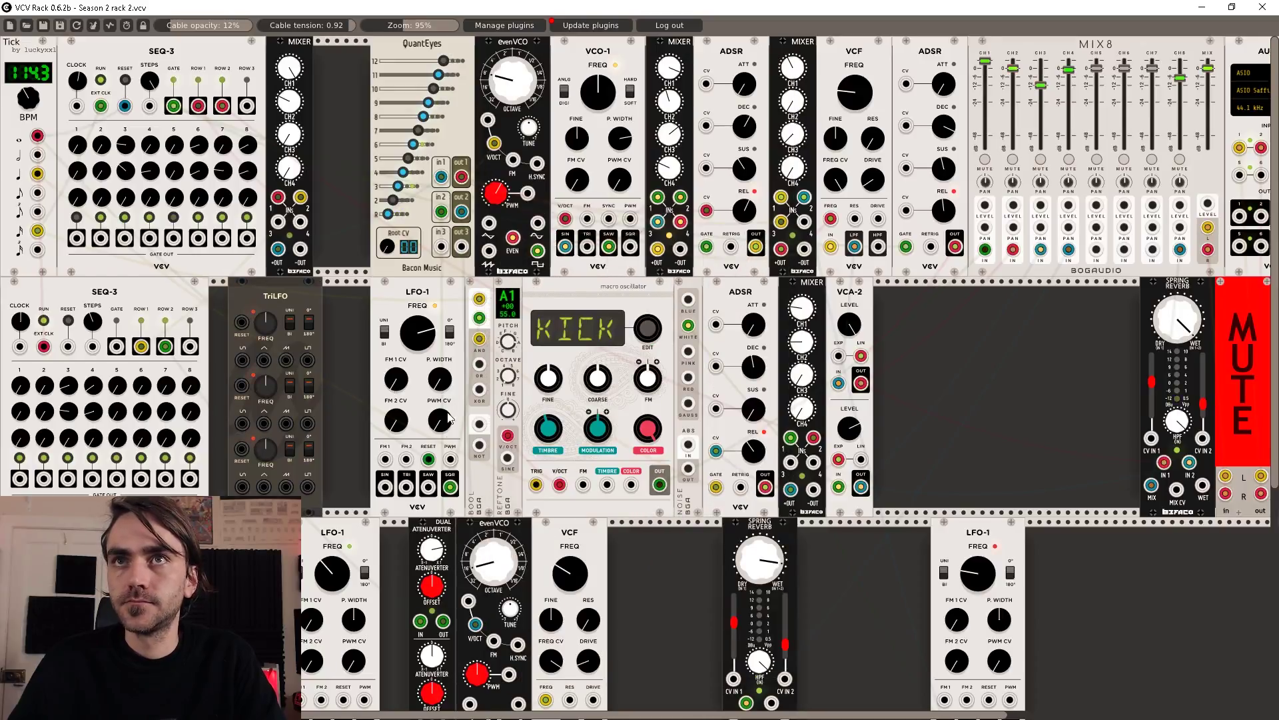
drag(429, 459, 241, 324)
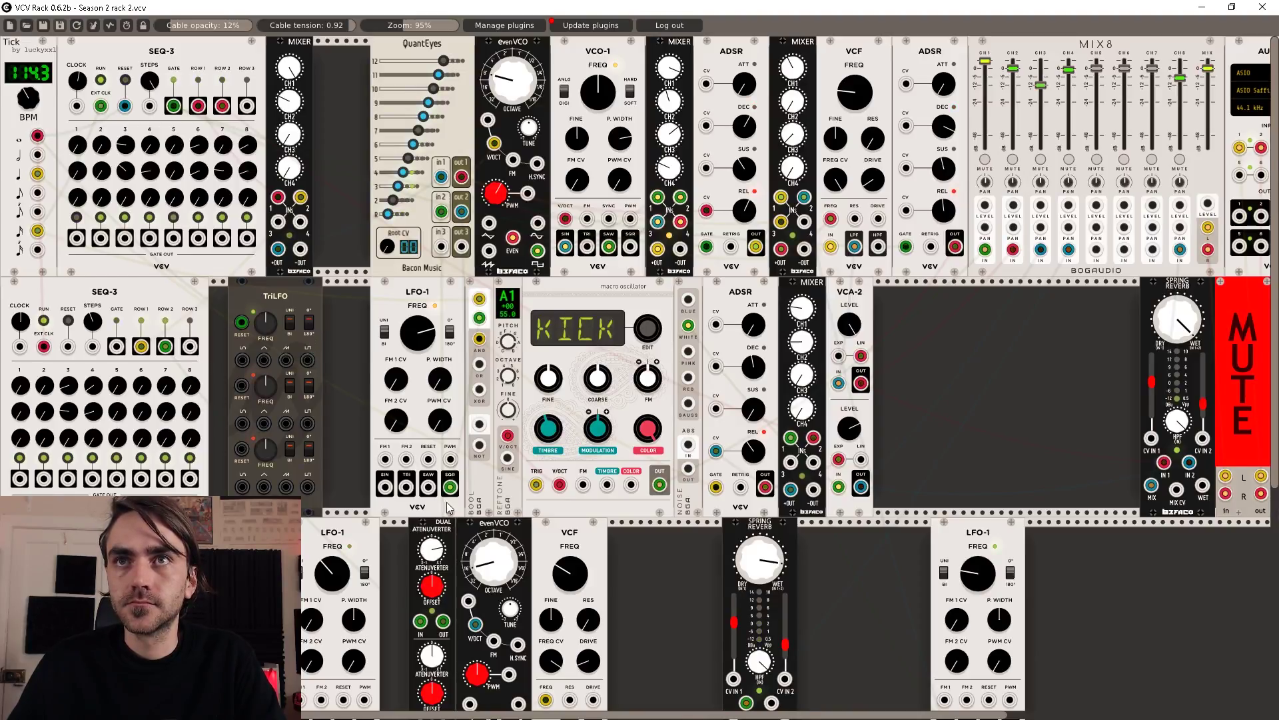
drag(450, 486, 308, 360)
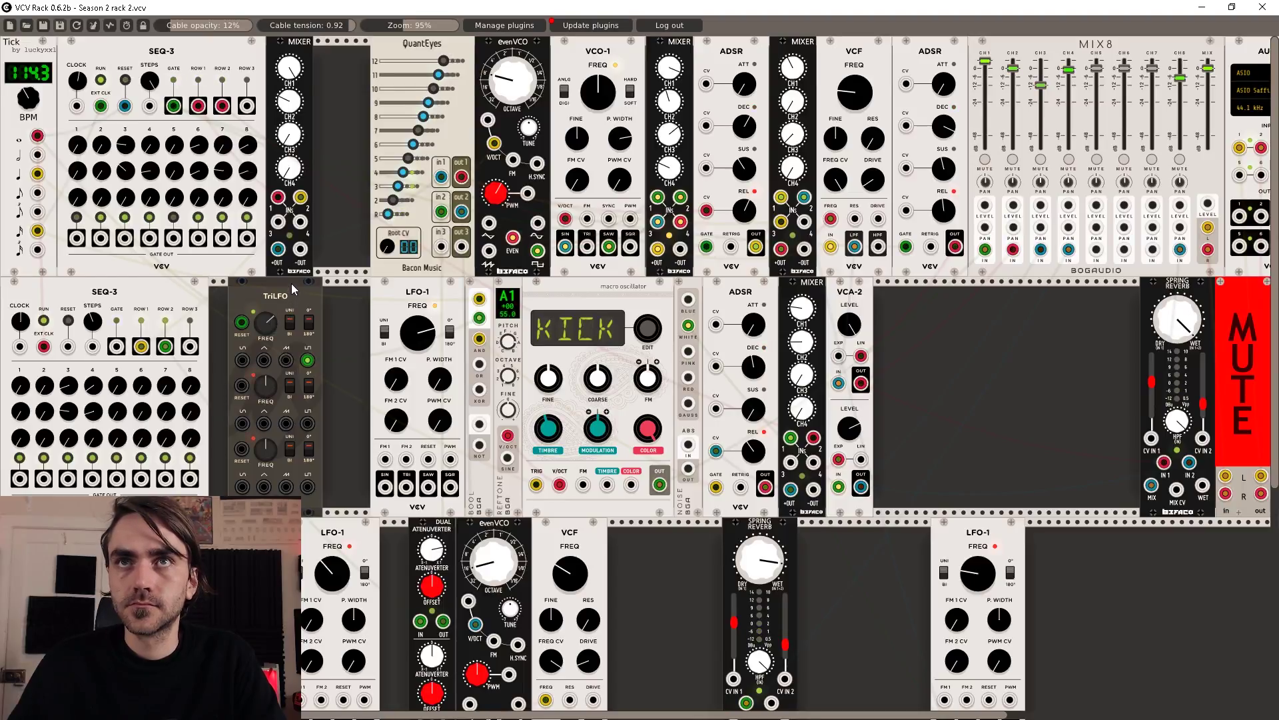
Delete the second-row LFO-1 and move TriLFO into its place, with the green cable plugged into TriLFO's first square output
drag(290, 283, 338, 284)
right_click(417, 283)
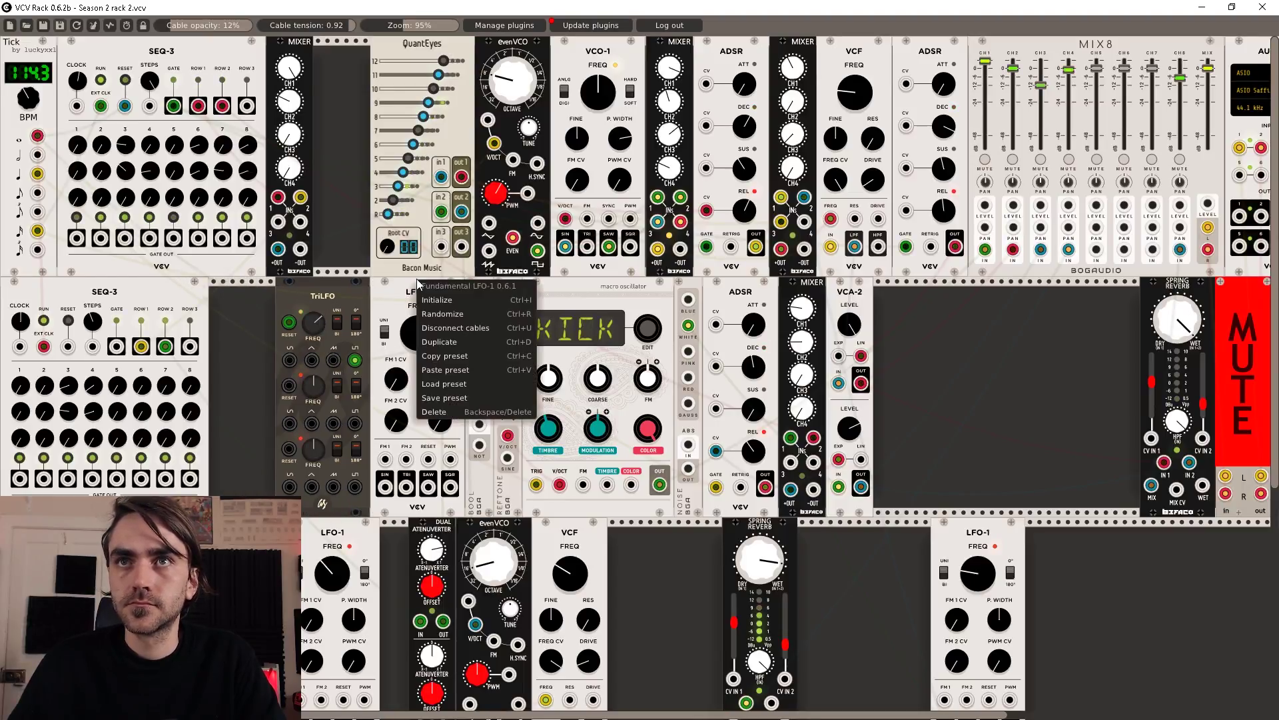
right_click(409, 289)
right_click(410, 289)
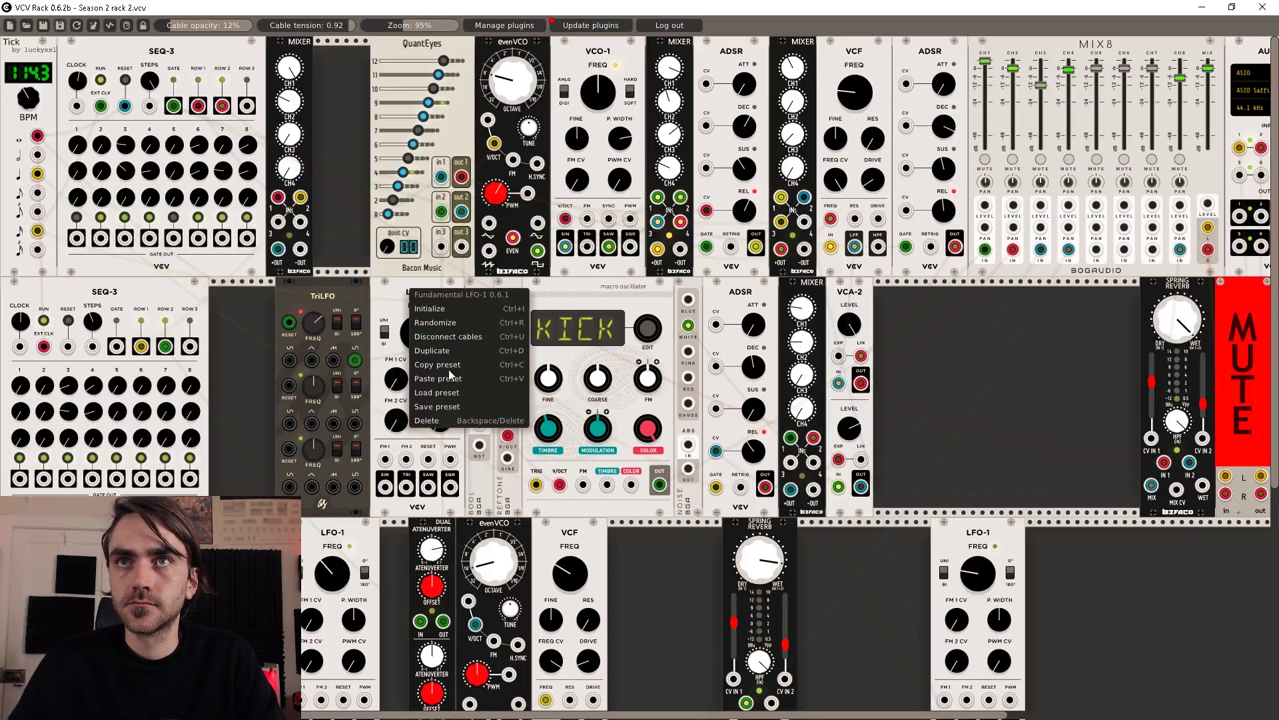
click(430, 417)
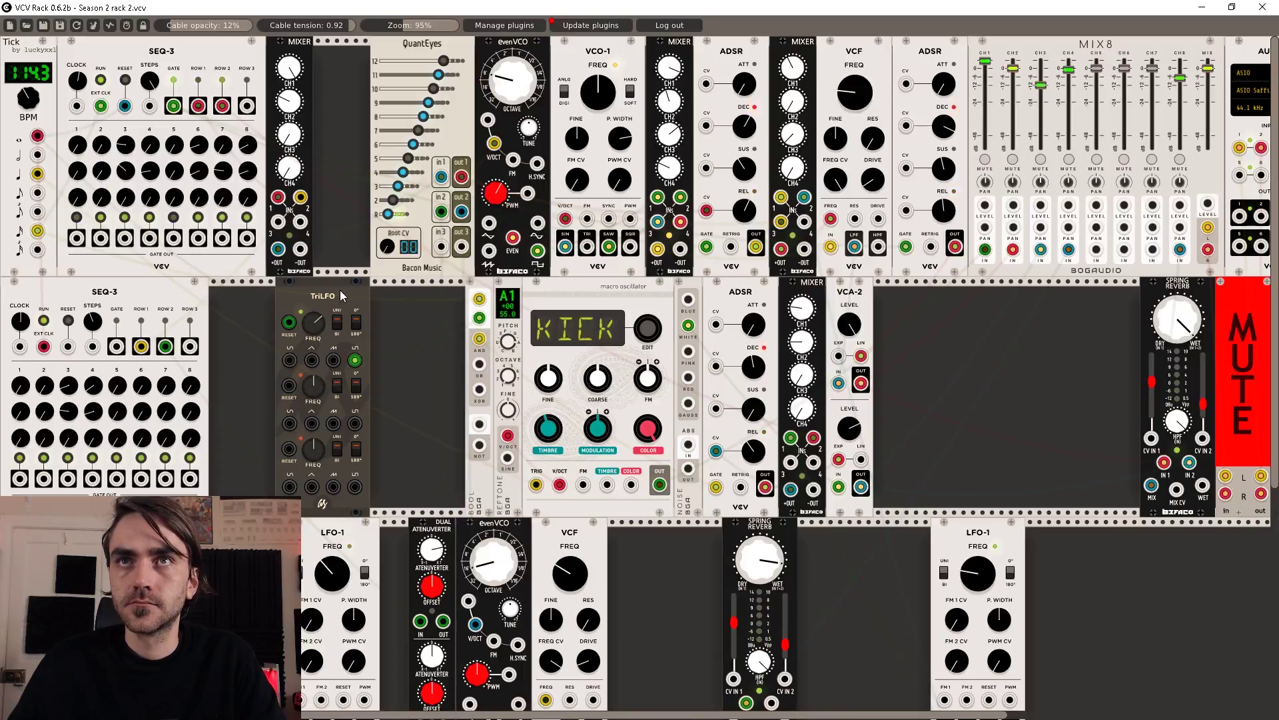
drag(339, 296, 458, 293)
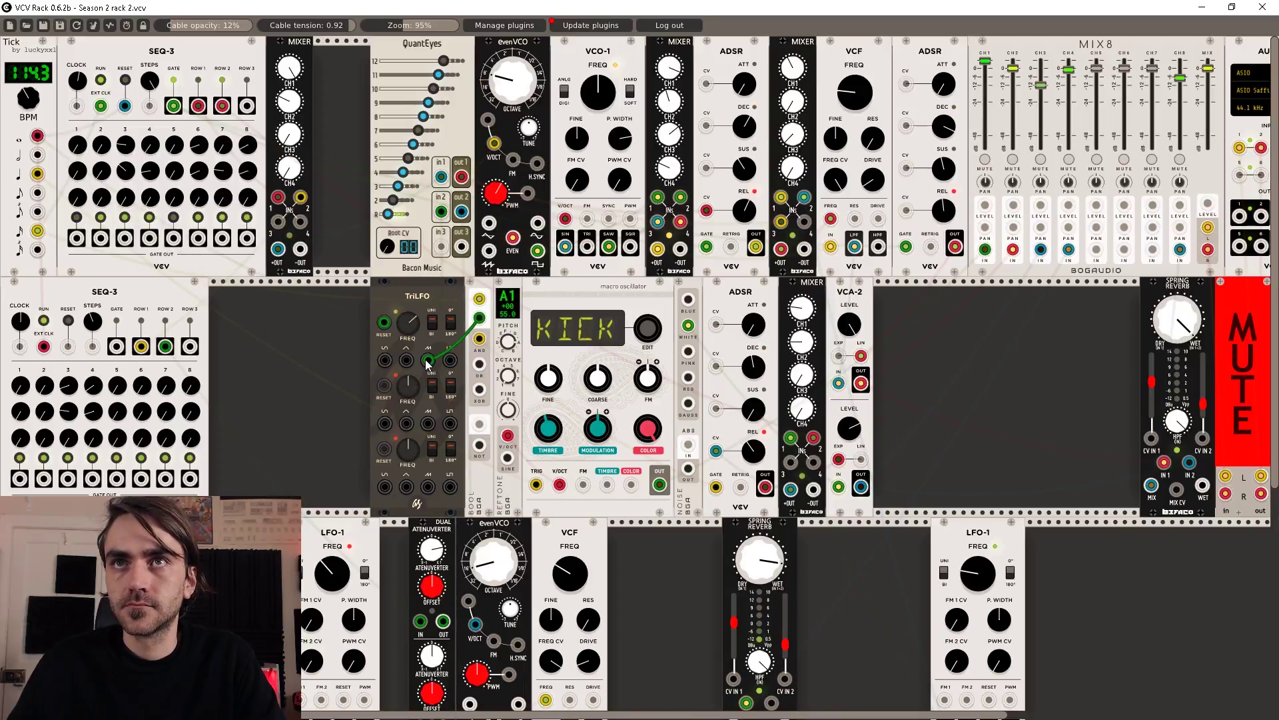
mouse_move(451, 360)
mouse_down()
mouse_move(429, 360)
mouse_move(408, 320)
mouse_move(450, 361)
mouse_up()
scroll(347, 387, down, 2)
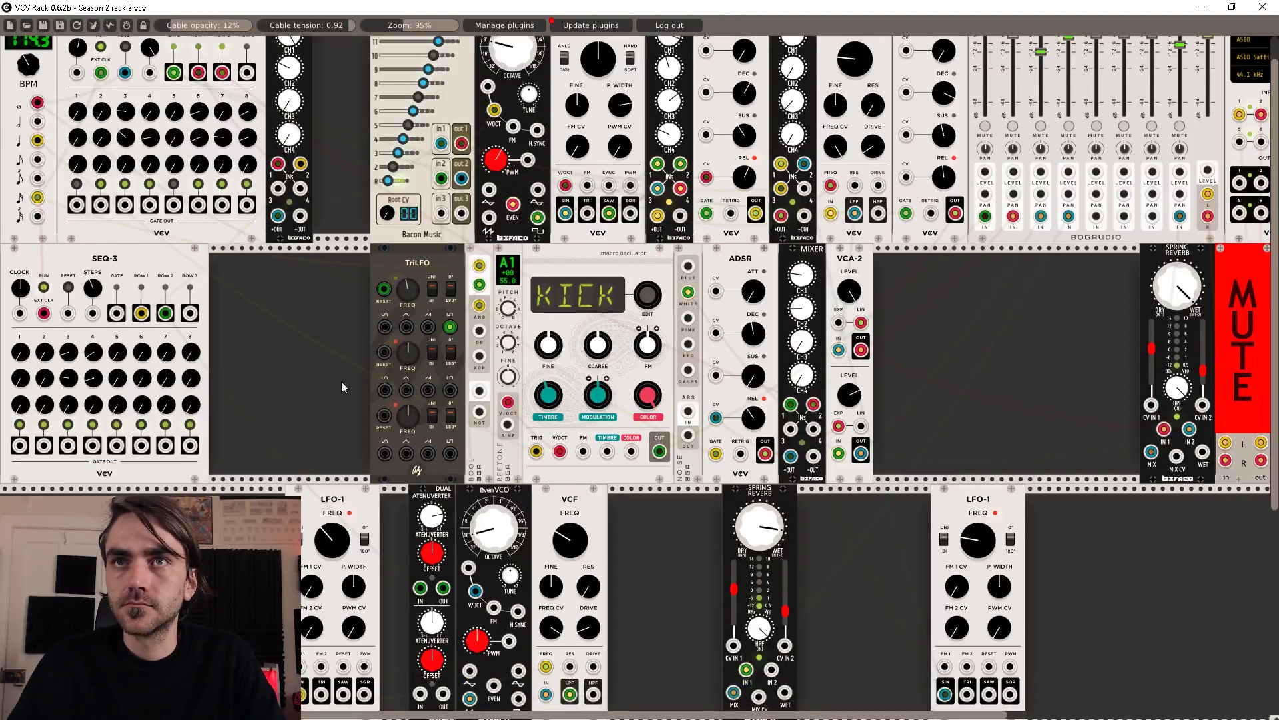